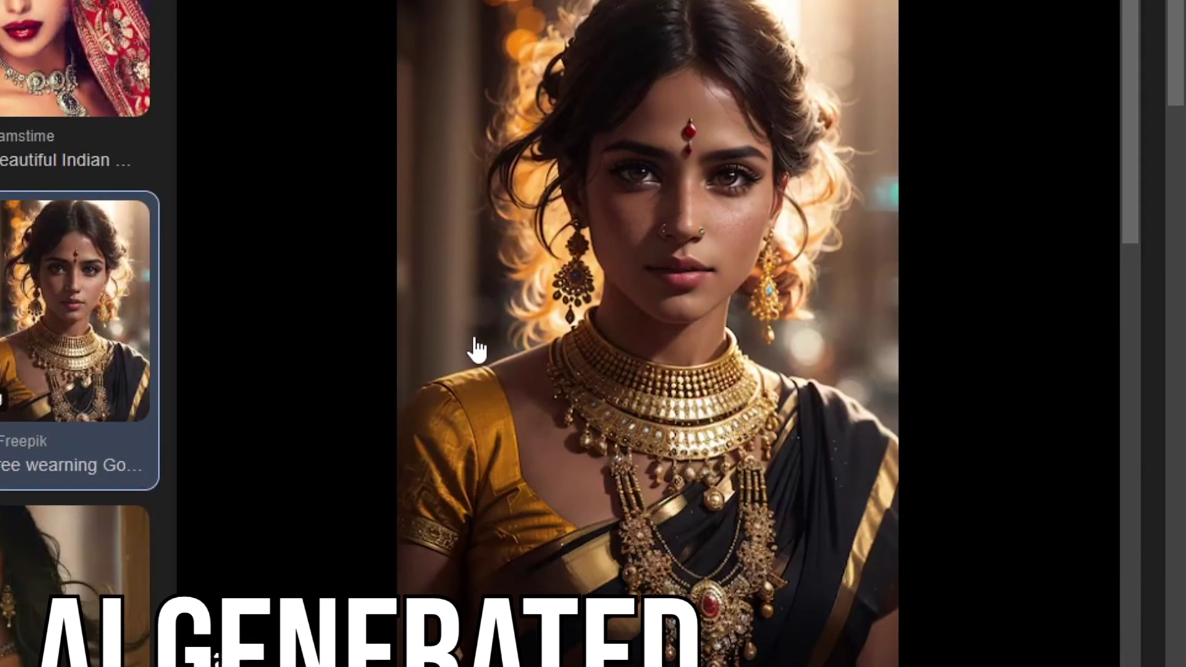
# Capture a screen snip of the beaded necklace and neck area from the enlarged StarryAI Native American portrait.
pyautogui.scroll(-5, 427, 284)
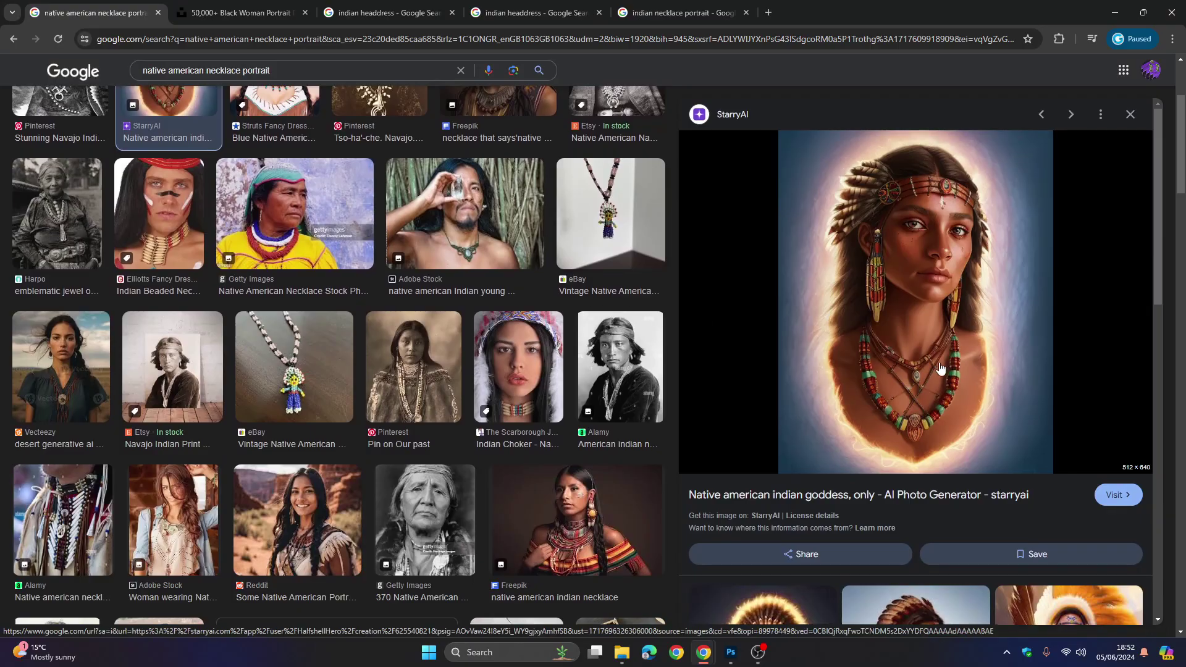
pyautogui.scroll(-3, 940, 369)
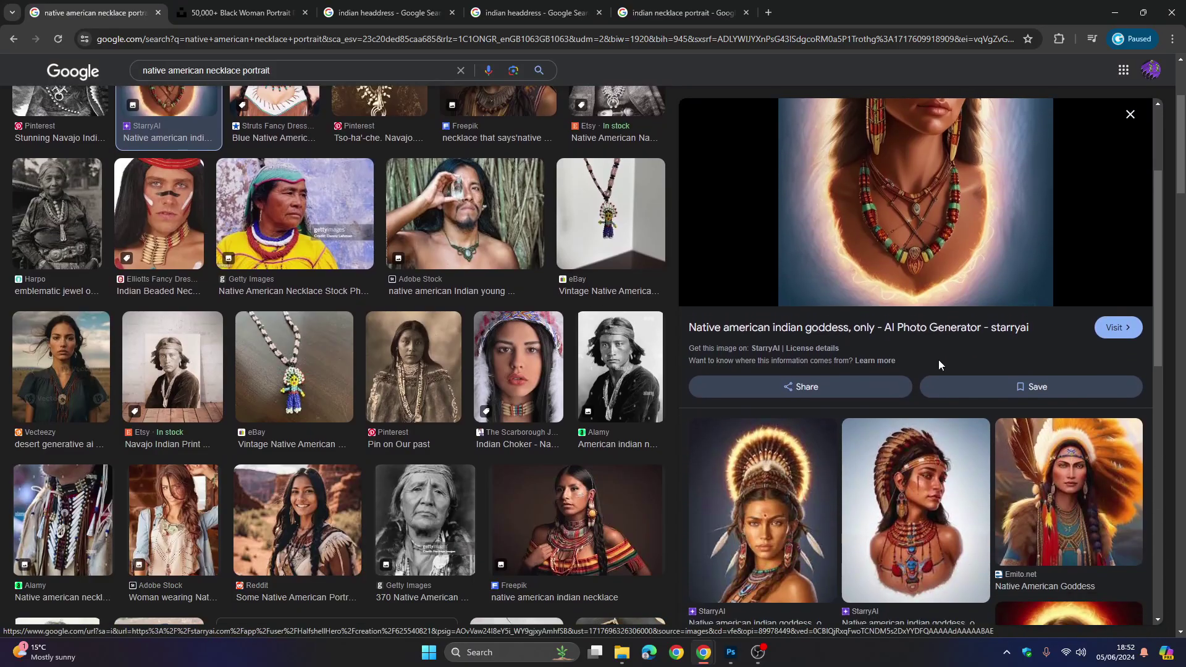
pyautogui.scroll(3, 872, 362)
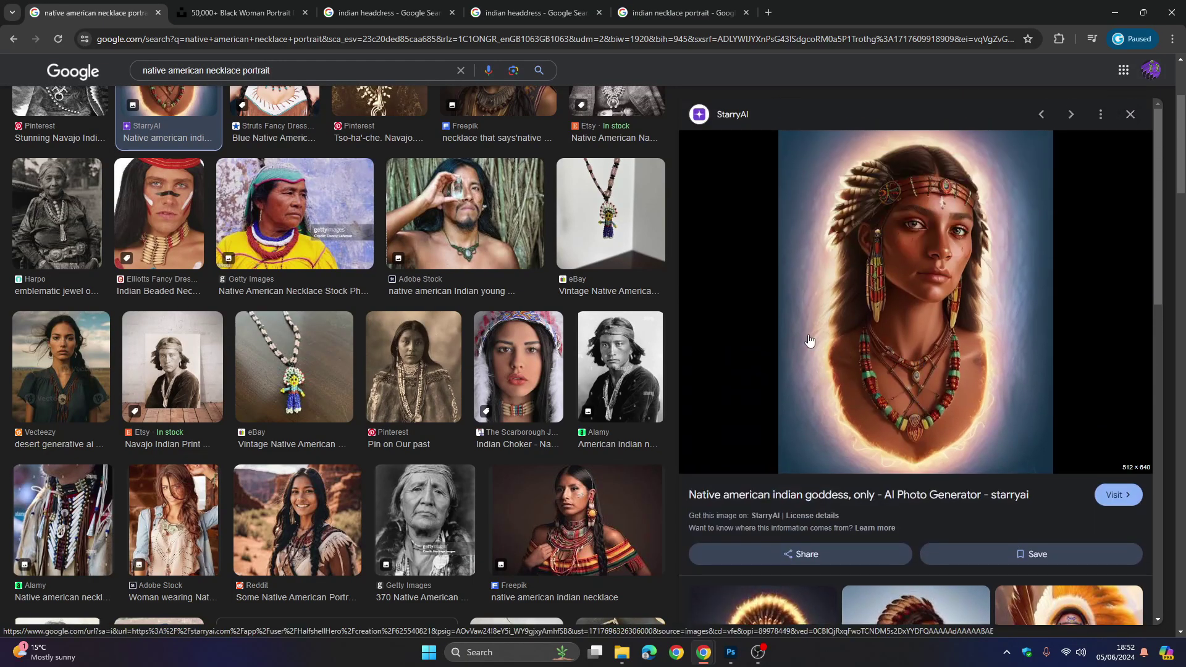
pyautogui.press('super+shift+s')
pyautogui.moveTo(814, 286); pyautogui.dragTo(1018, 466)
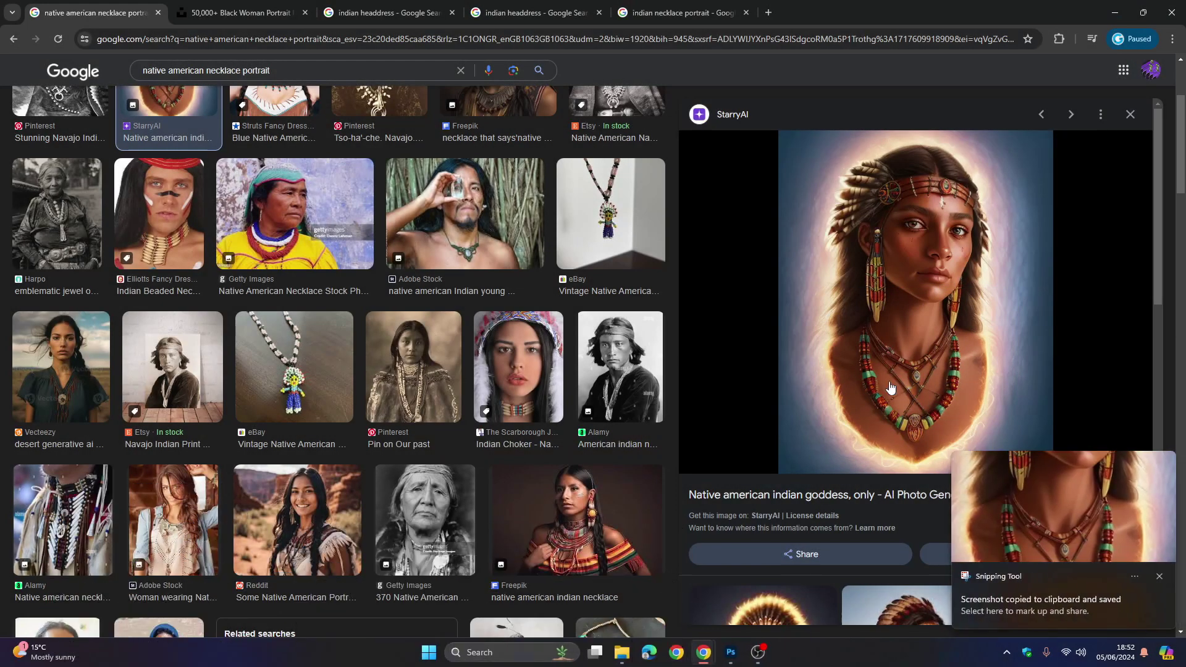
# Switch to Photoshop and open the black-and-white feathered headdress lion image together with the portrait of the woman in the colourful patterned headwrap.
pyautogui.click(1172, 14)
pyautogui.click(906, 33)
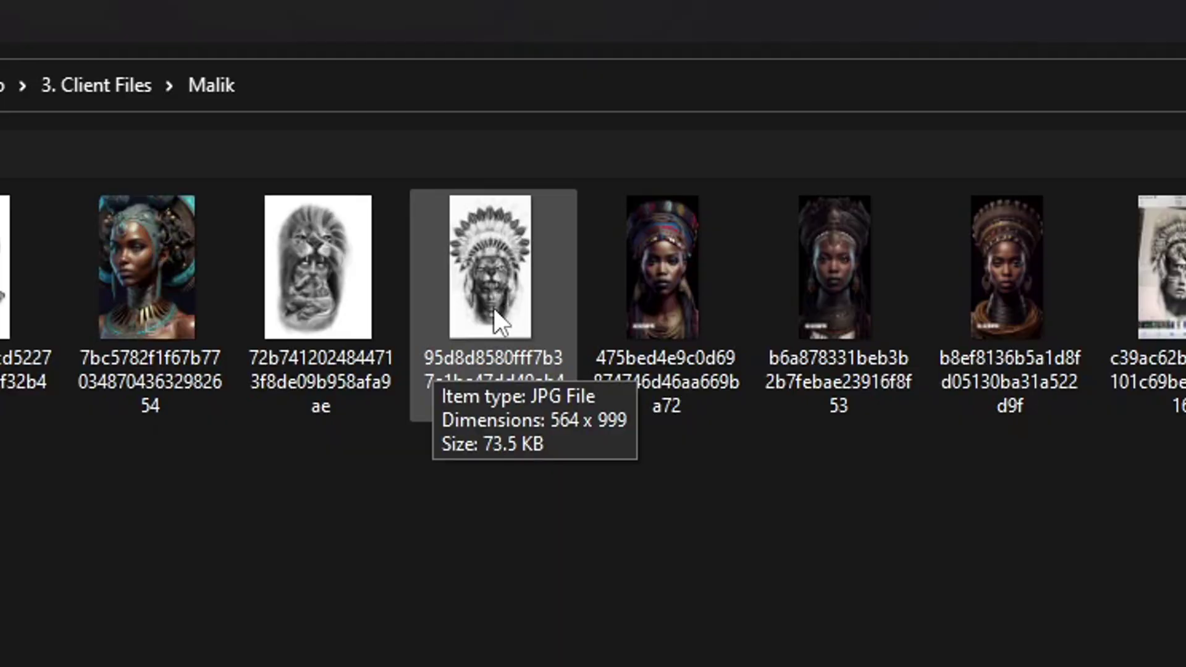
pyautogui.click(495, 307)
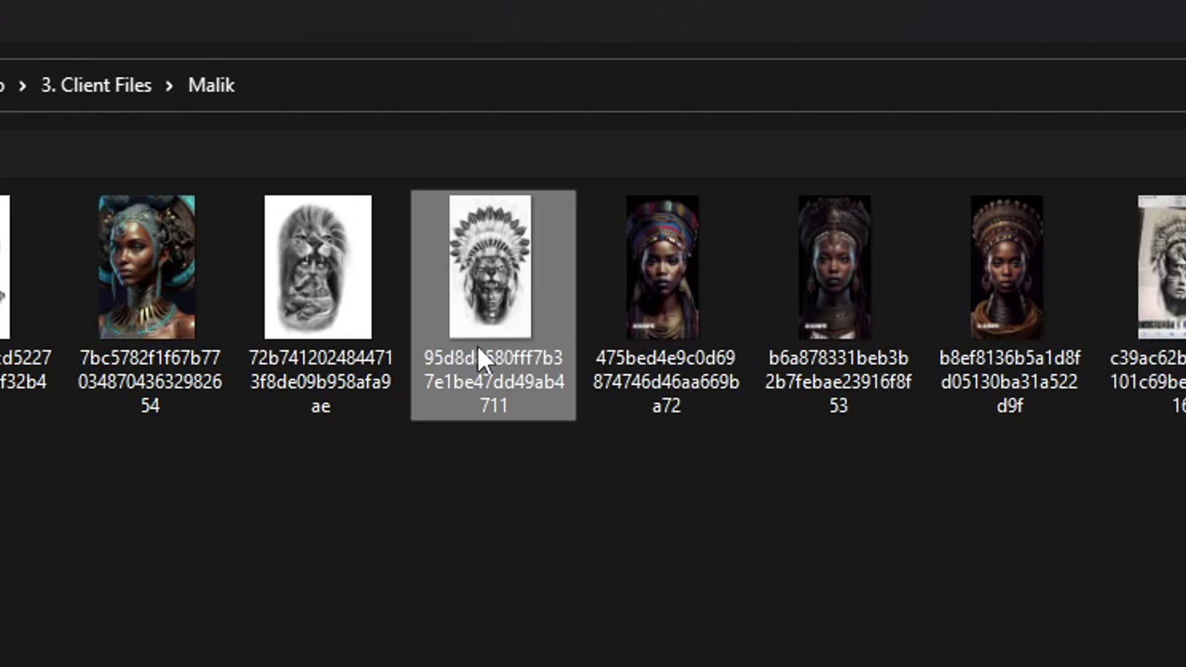
pyautogui.keyDown('ctrl'); pyautogui.click(686, 318); pyautogui.keyUp('ctrl')
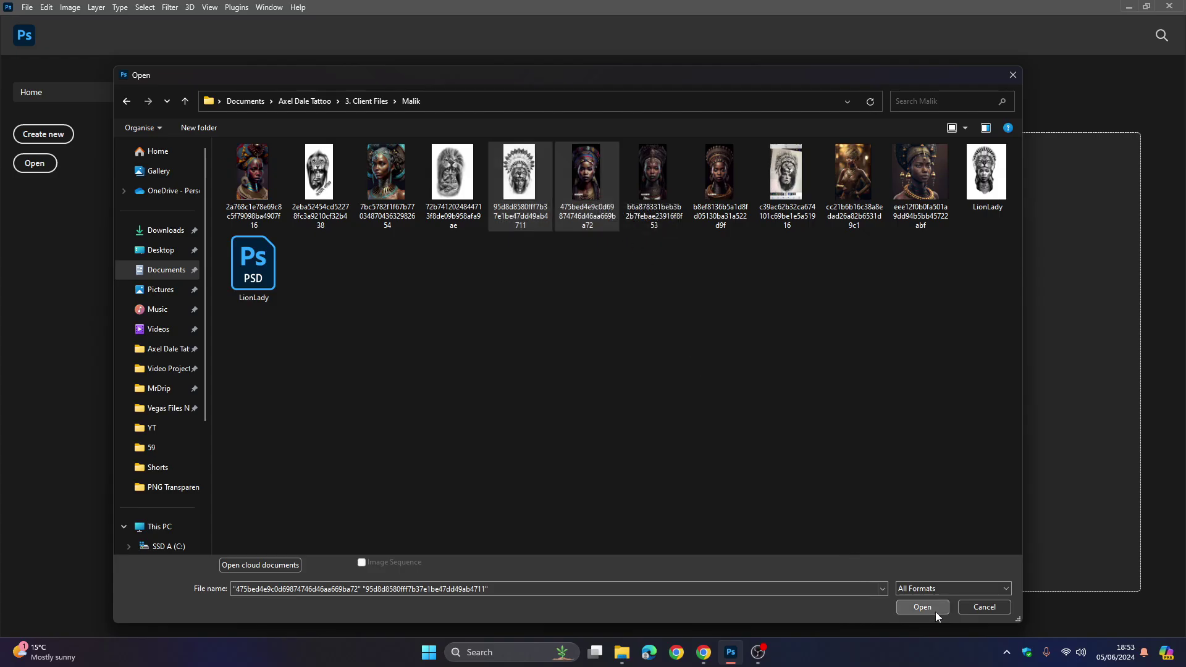
pyautogui.click(922, 607)
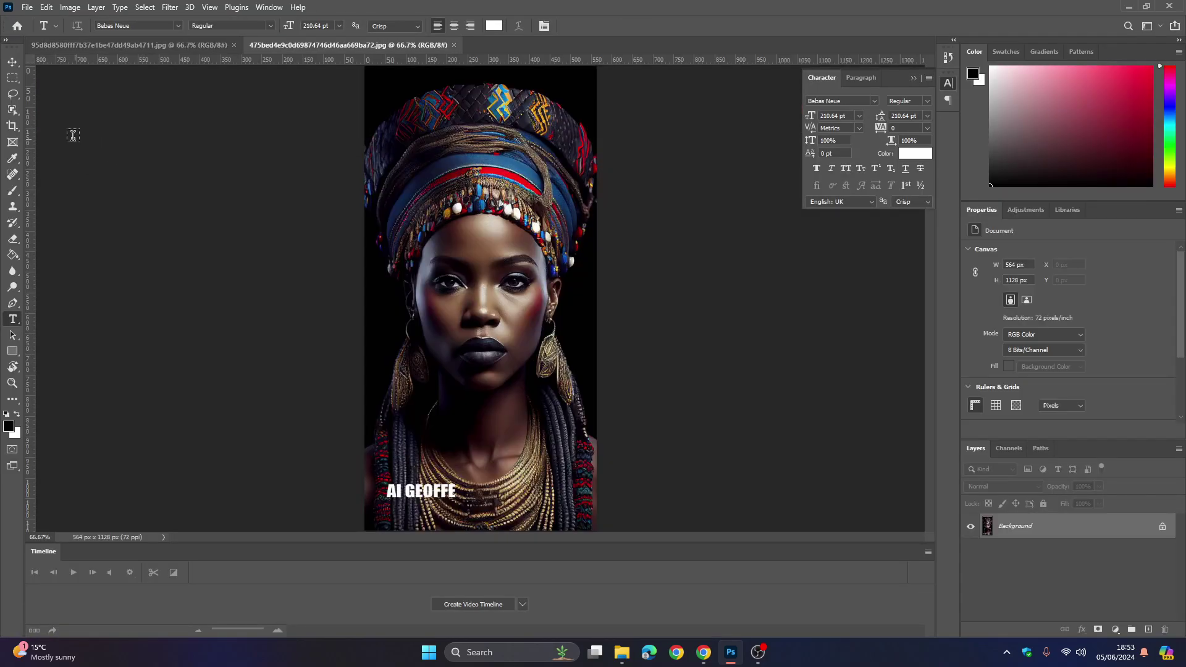
# Open the necklace snip Screenshot 2024-06-05 185223.png alongside the two reference images and check the open documents.
pyautogui.click(26, 7)
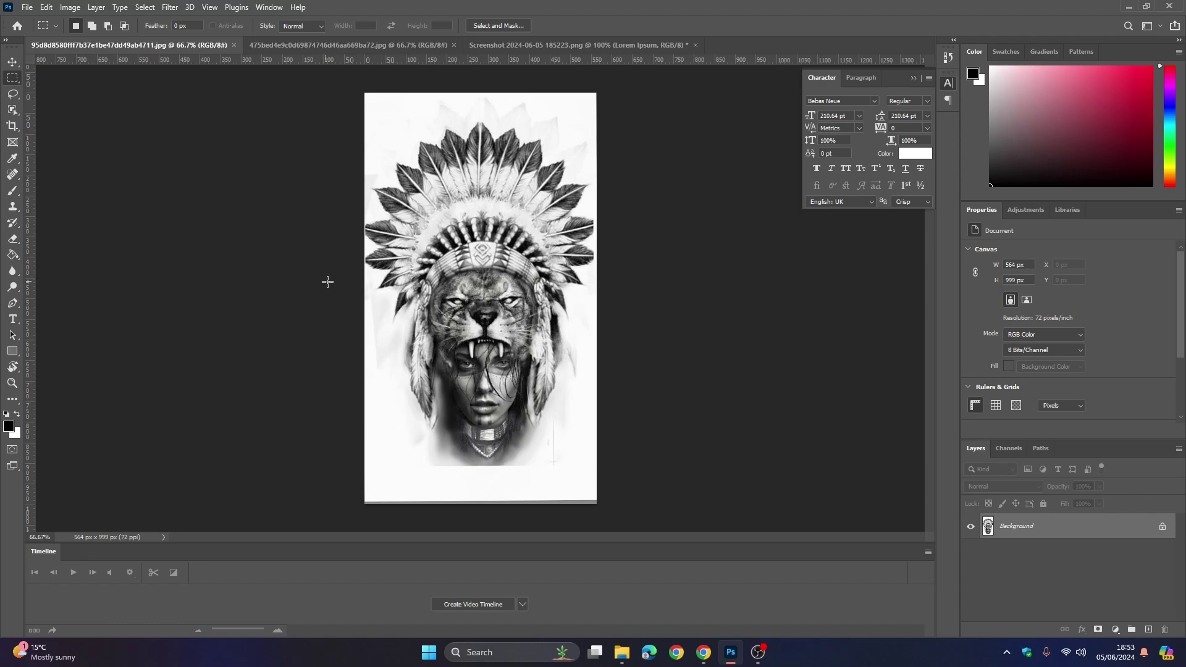
pyautogui.click(354, 42)
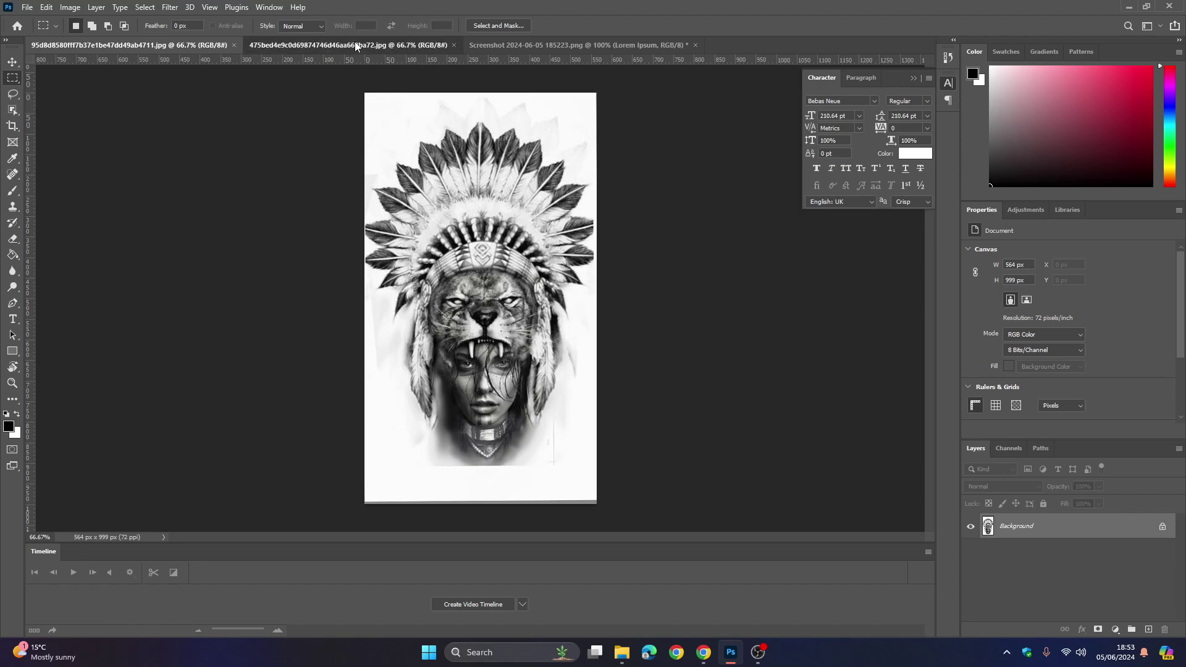
pyautogui.click(500, 46)
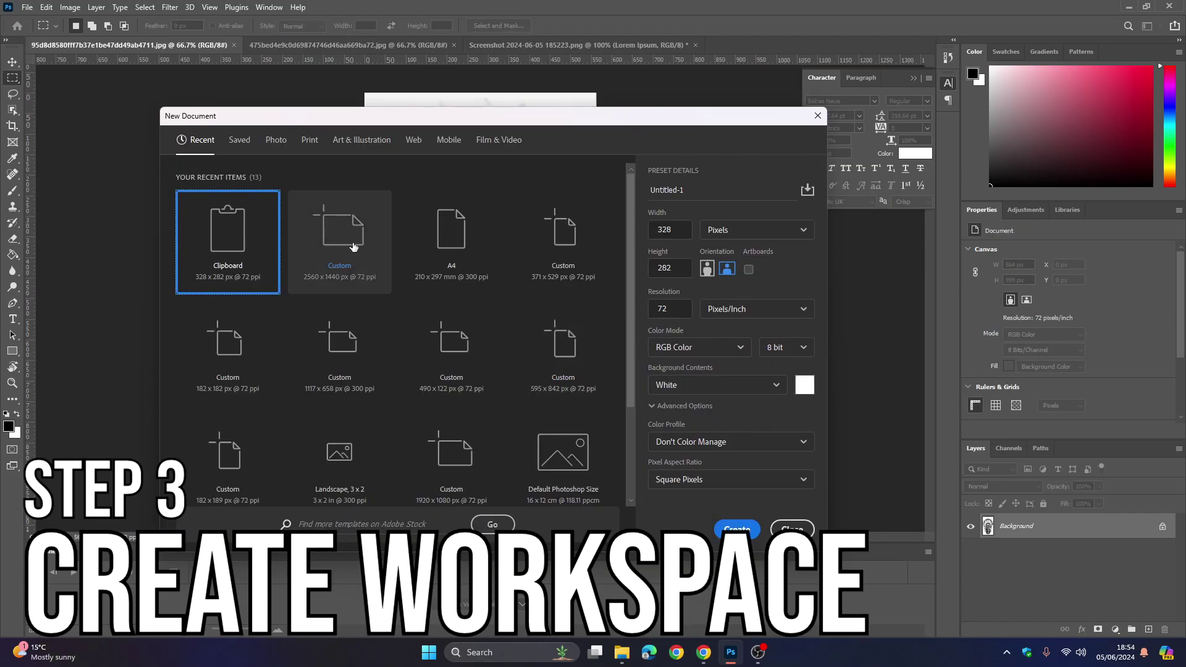
# Create a new blank A4 document, 210 x 297 mm at 300 ppi, in RGB with a white background.
pyautogui.click(450, 247)
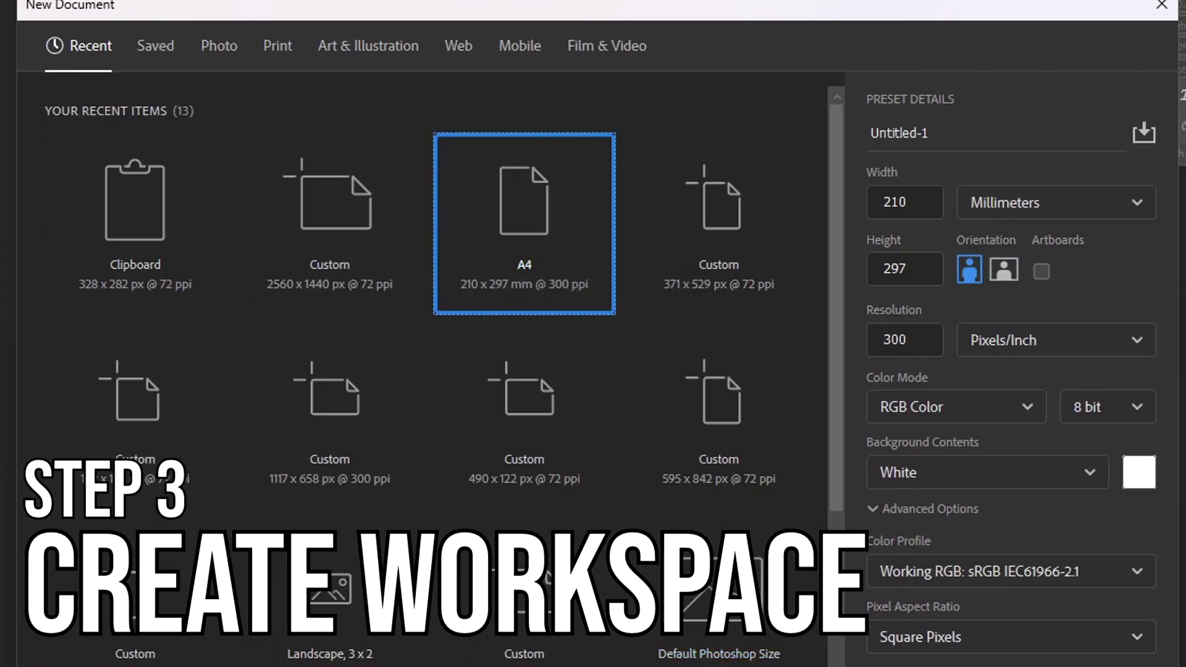
pyautogui.click(720, 522)
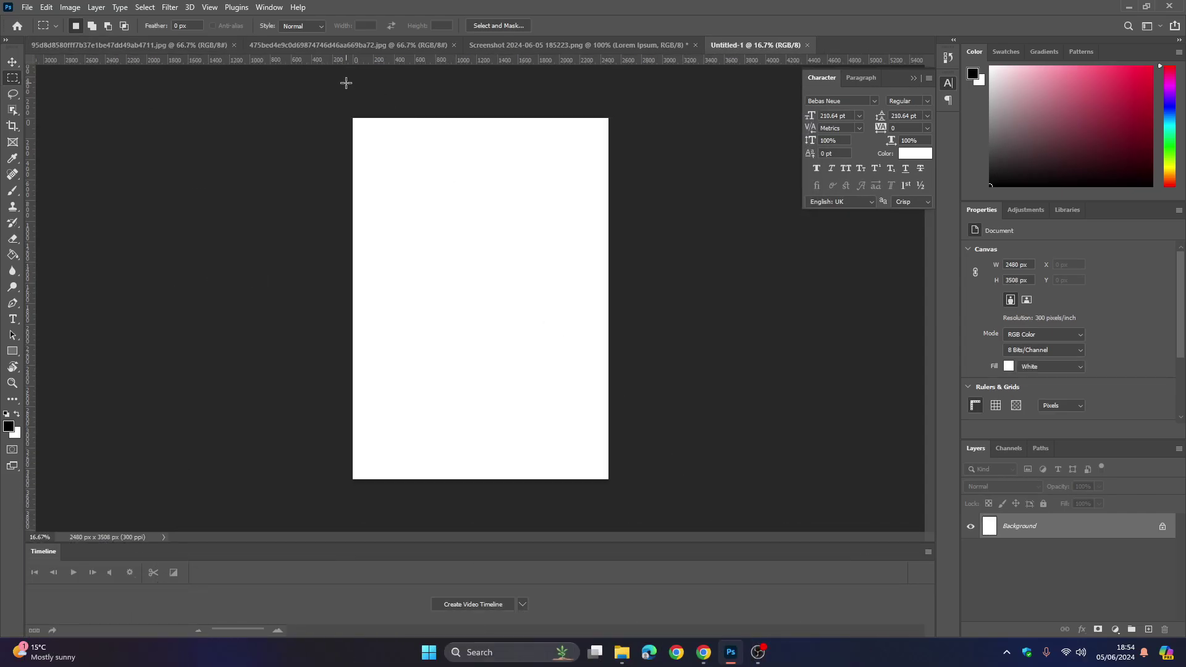
pyautogui.click(212, 9)
pyautogui.click(232, 96)
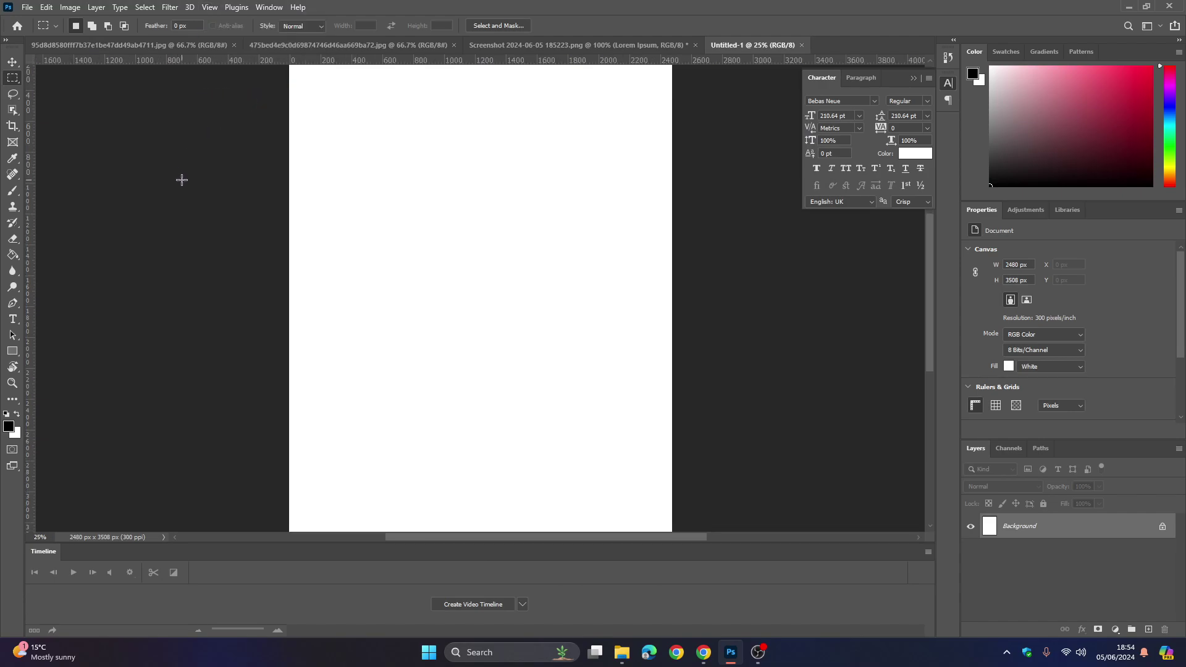
# Copy the entire portrait of the woman in the headwrap and paste it into the blank A4 document.
pyautogui.click(511, 45)
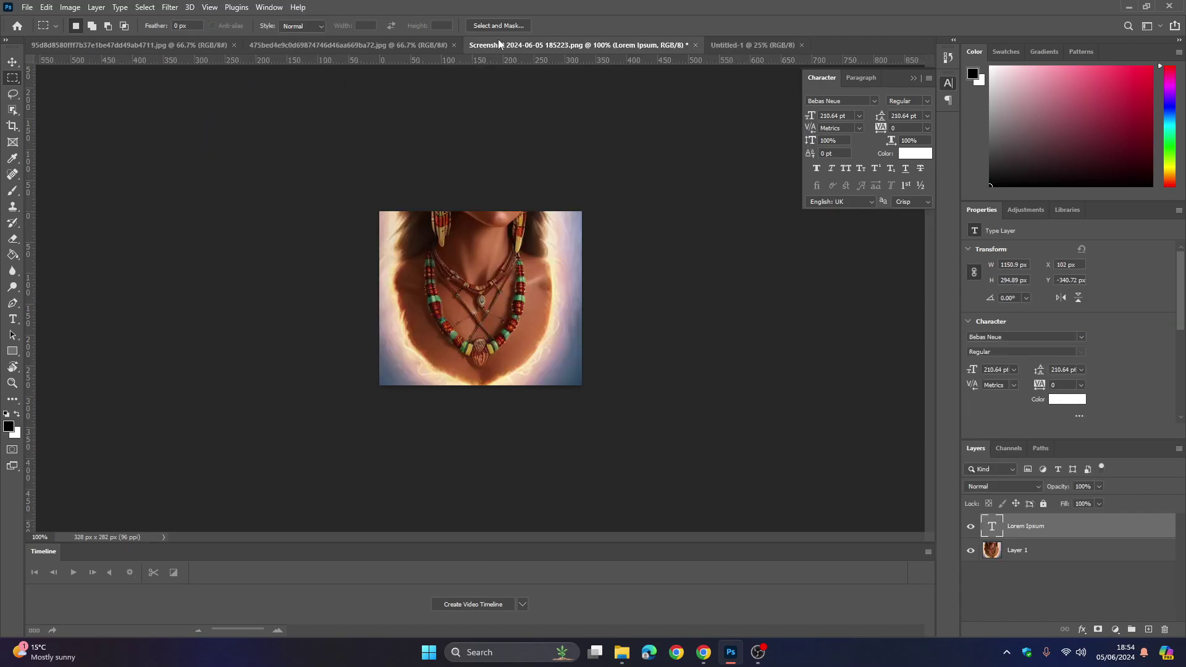
pyautogui.click(379, 45)
pyautogui.hotkey('ctrl', 'a')
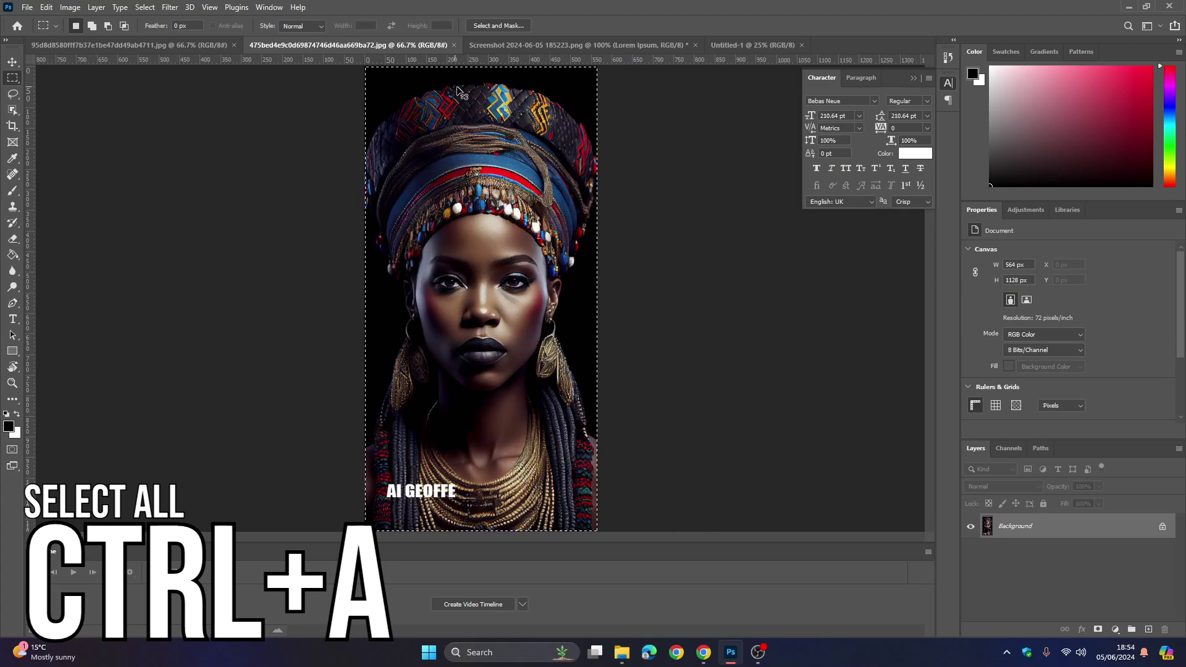
pyautogui.hotkey('ctrl', 'c')
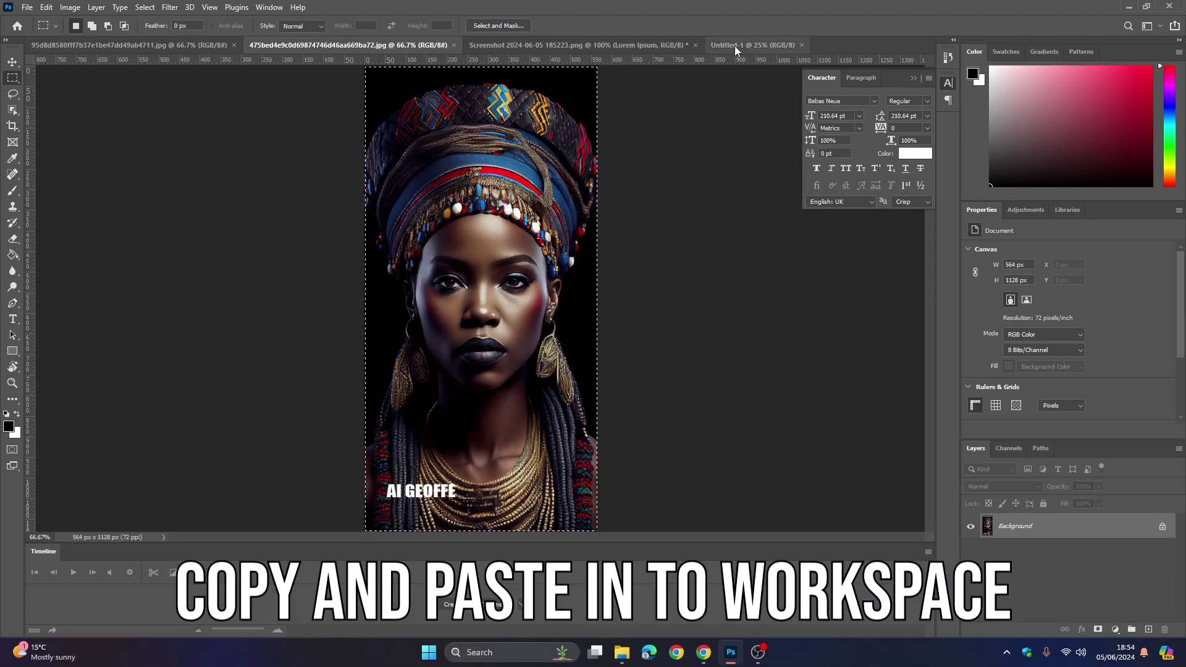
pyautogui.click(736, 46)
pyautogui.hotkey('ctrl', 'v')
# Scale the pasted portrait to about 283% and centre it horizontally so it nearly fills the page height.
pyautogui.hotkey('ctrl', 't')
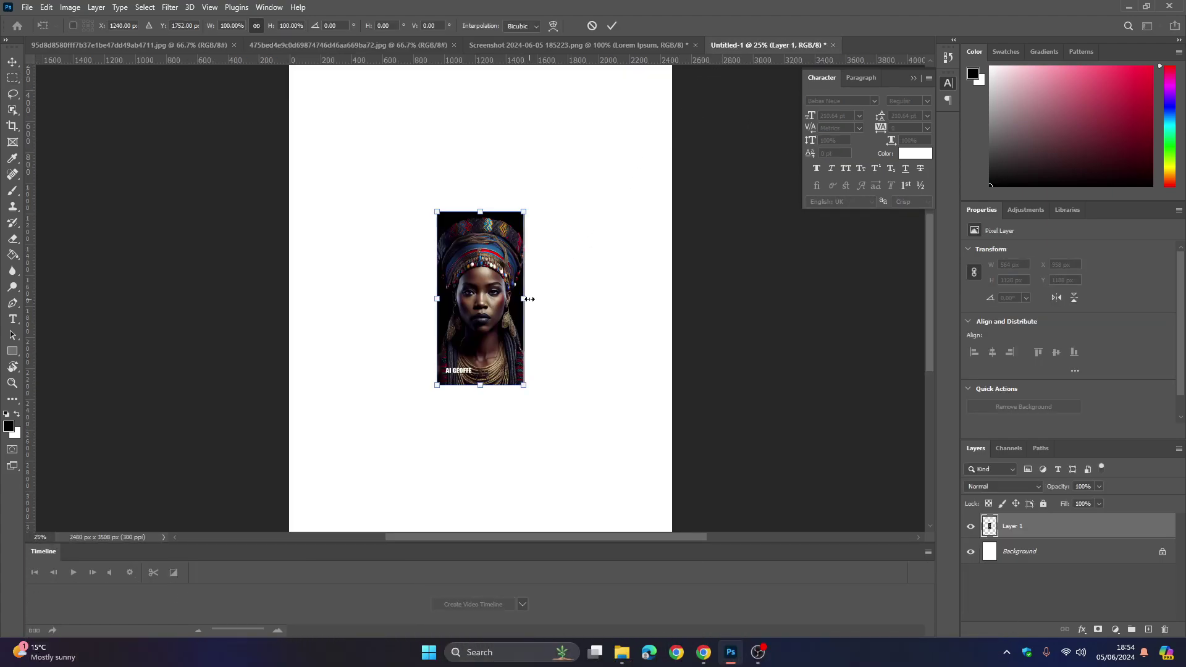
pyautogui.moveTo(527, 299); pyautogui.dragTo(684, 299)
pyautogui.moveTo(607, 291); pyautogui.dragTo(528, 277)
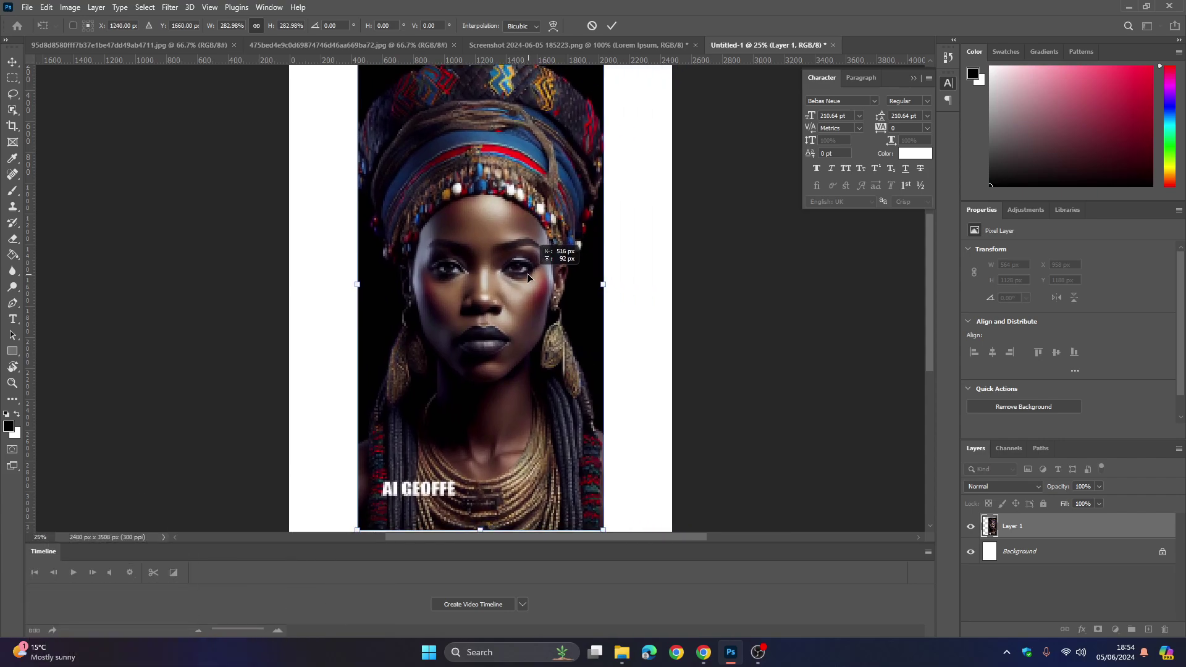
pyautogui.scroll(-2, 929, 298)
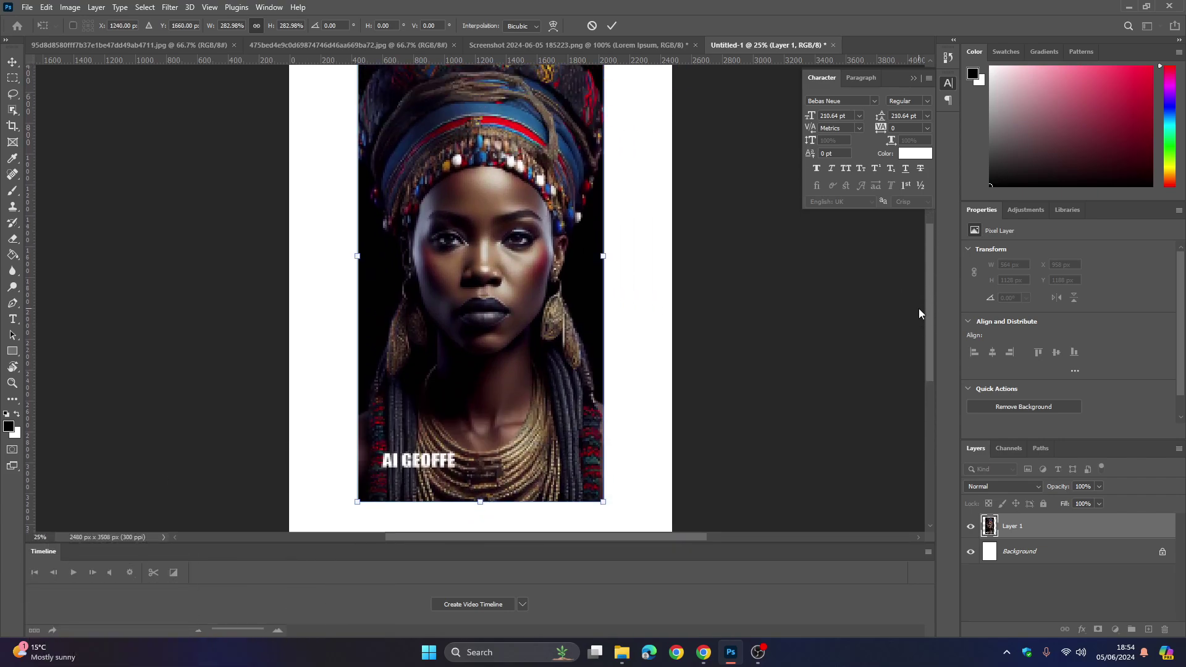
pyautogui.press('Return')
# Erase the headwrap, watermark and background around the woman's face and neck using a 243 px Soft Round Eraser at 0% hardness.
pyautogui.press('m')
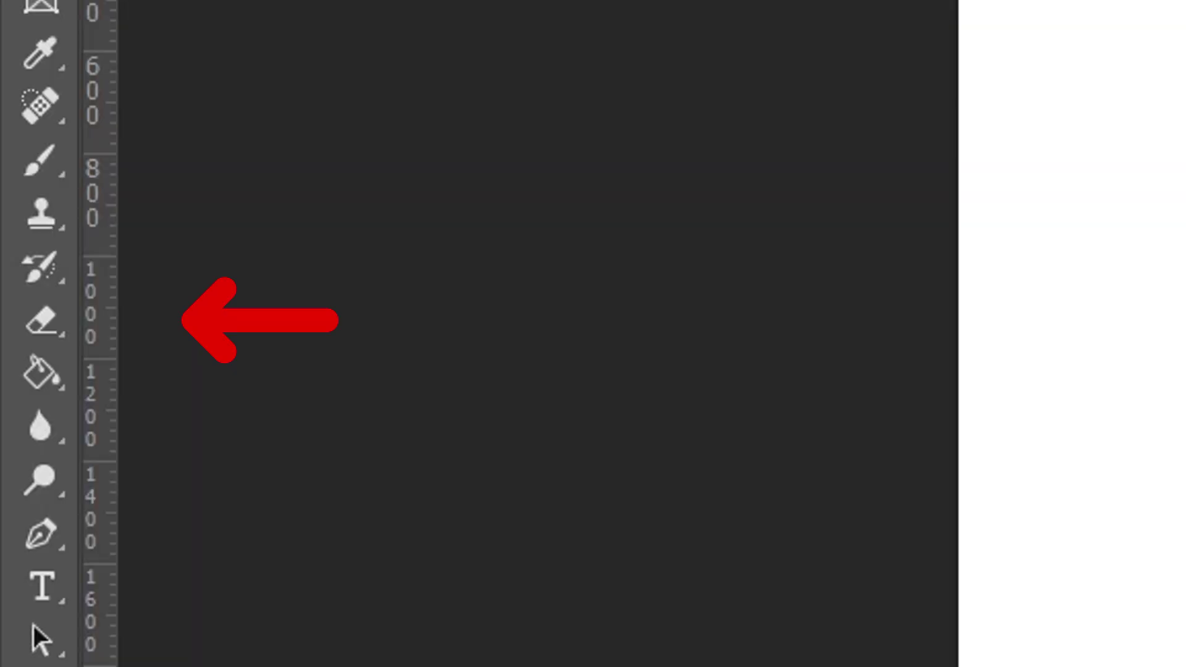
pyautogui.press('e')
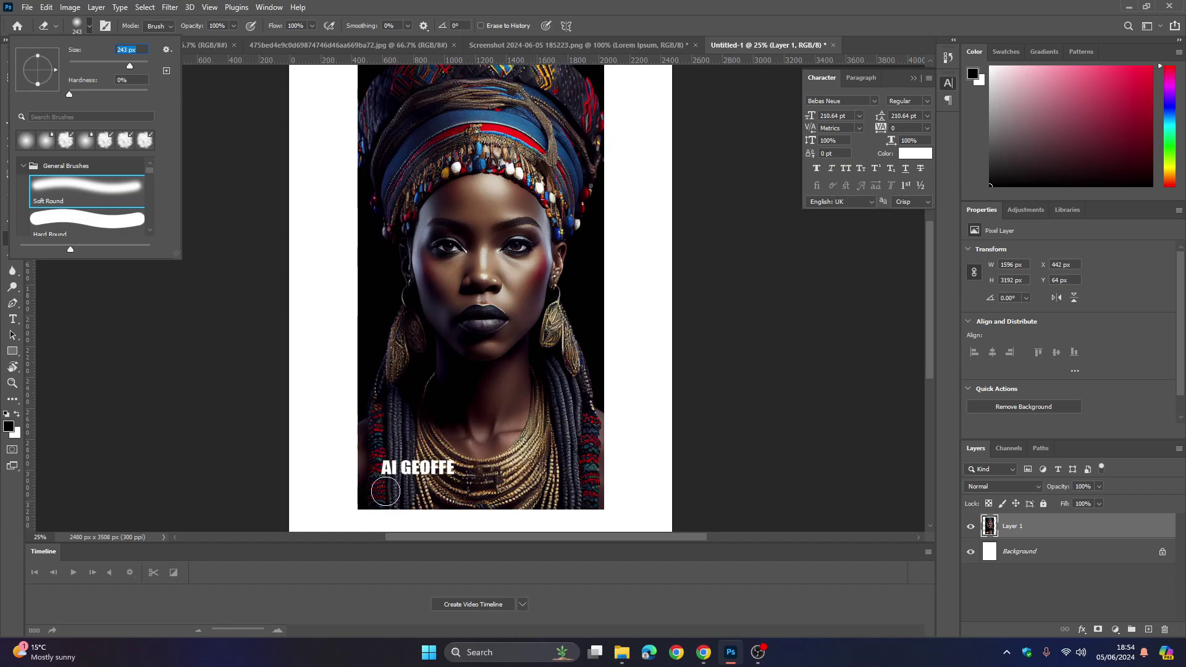
pyautogui.moveTo(385, 492)
pyautogui.mouseDown()
pyautogui.moveTo(432, 511)
pyautogui.moveTo(379, 489)
pyautogui.moveTo(367, 446)
pyautogui.moveTo(417, 480)
pyautogui.moveTo(388, 456)
pyautogui.moveTo(391, 419)
pyautogui.moveTo(456, 469)
pyautogui.moveTo(519, 470)
pyautogui.mouseUp()
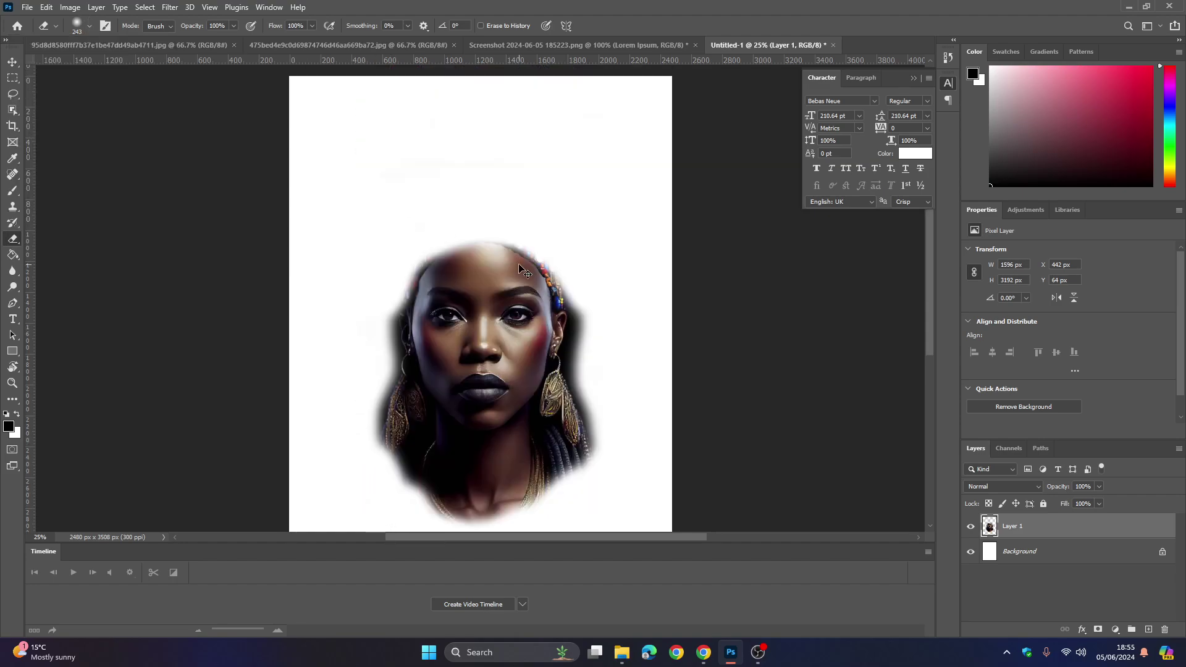
# Move the cut-out face straight up on the page to leave more room below the neck.
pyautogui.hotkey('ctrl', 't')
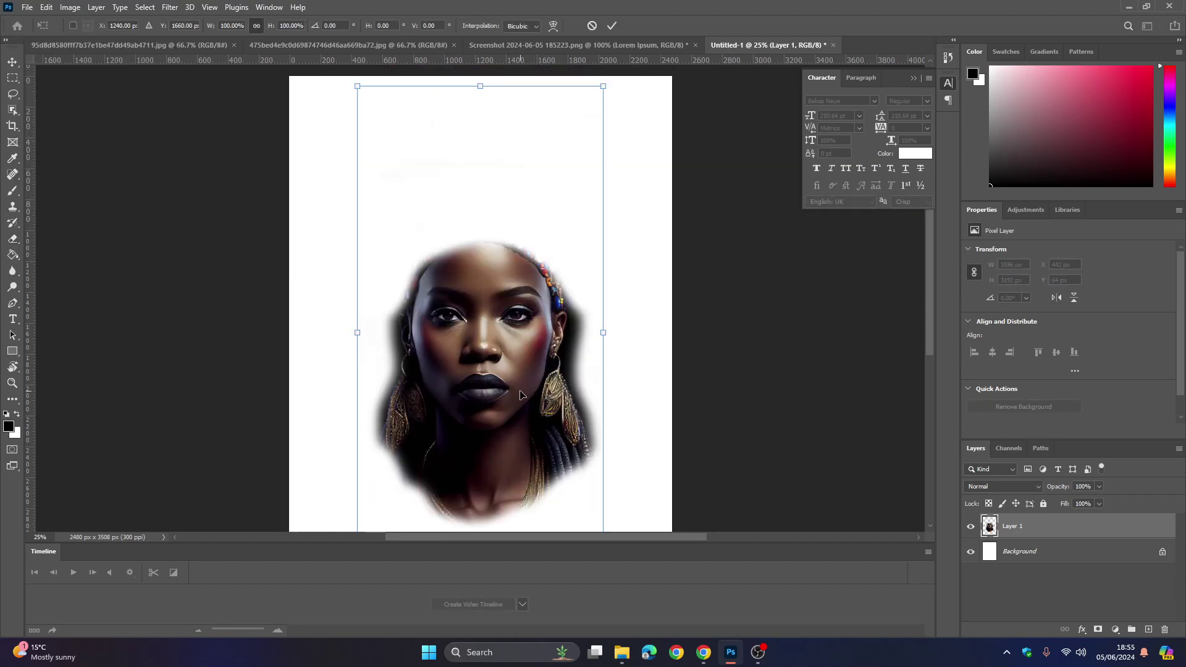
pyautogui.moveTo(520, 394); pyautogui.dragTo(508, 331)
pyautogui.press('Return')
pyautogui.press('e')
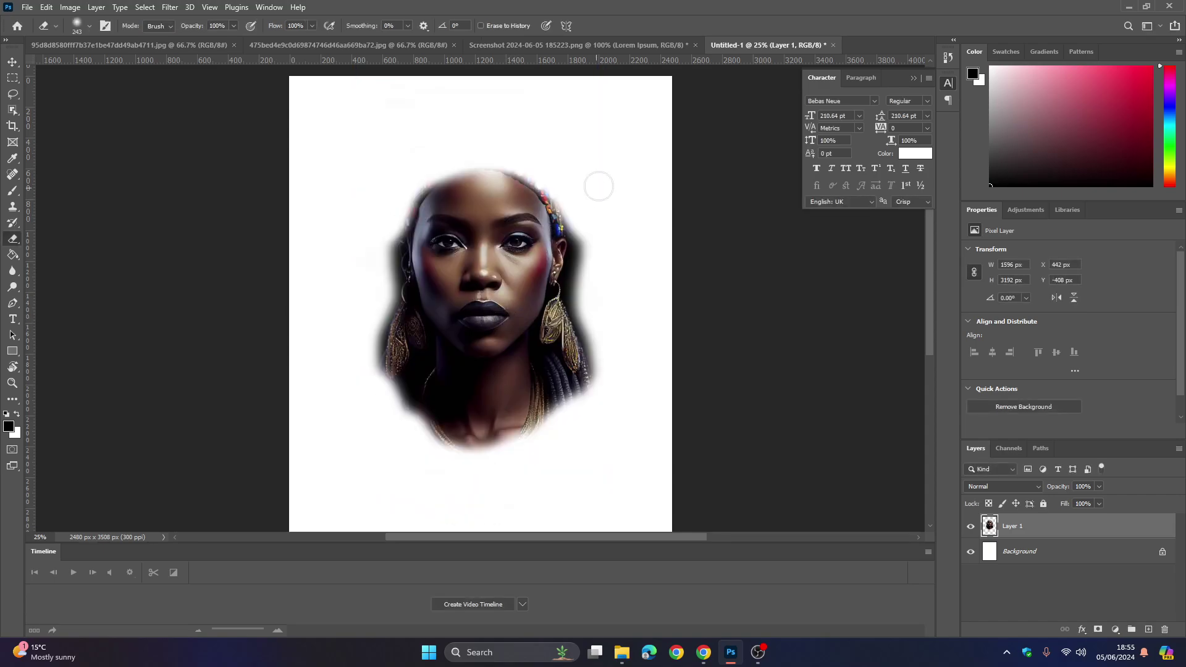
# Copy a rectangular area of about 226 x 215 px around the necklace in the snip and paste it into the A4 document.
pyautogui.click(618, 47)
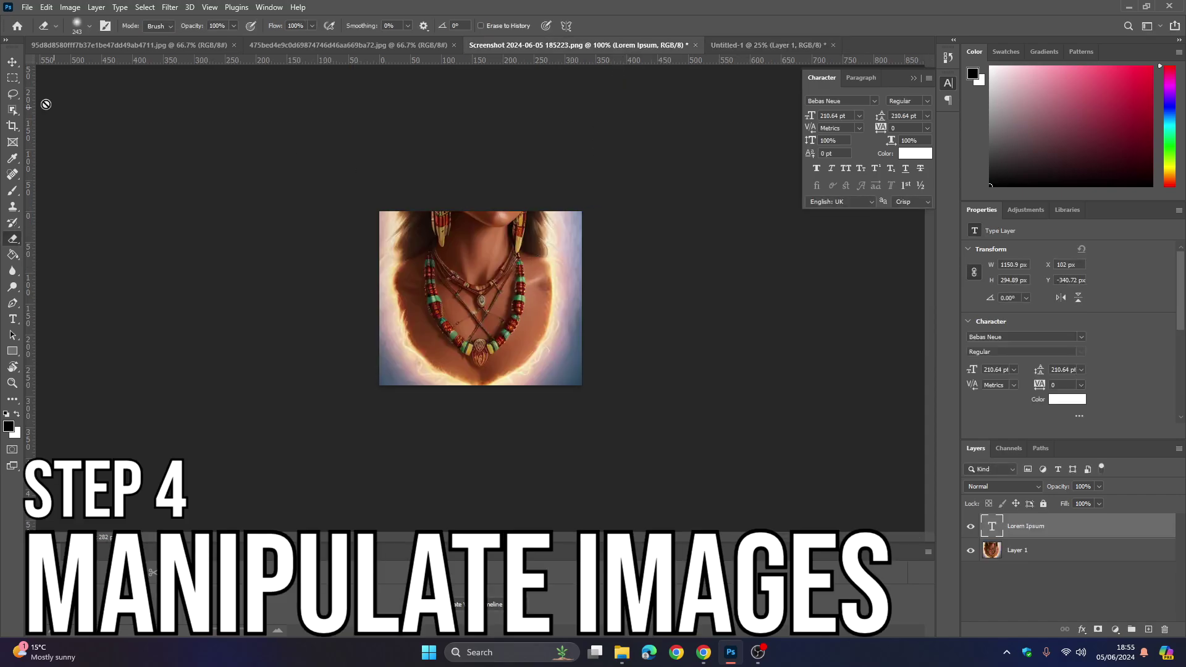
pyautogui.press('m')
pyautogui.moveTo(546, 371); pyautogui.dragTo(406, 238)
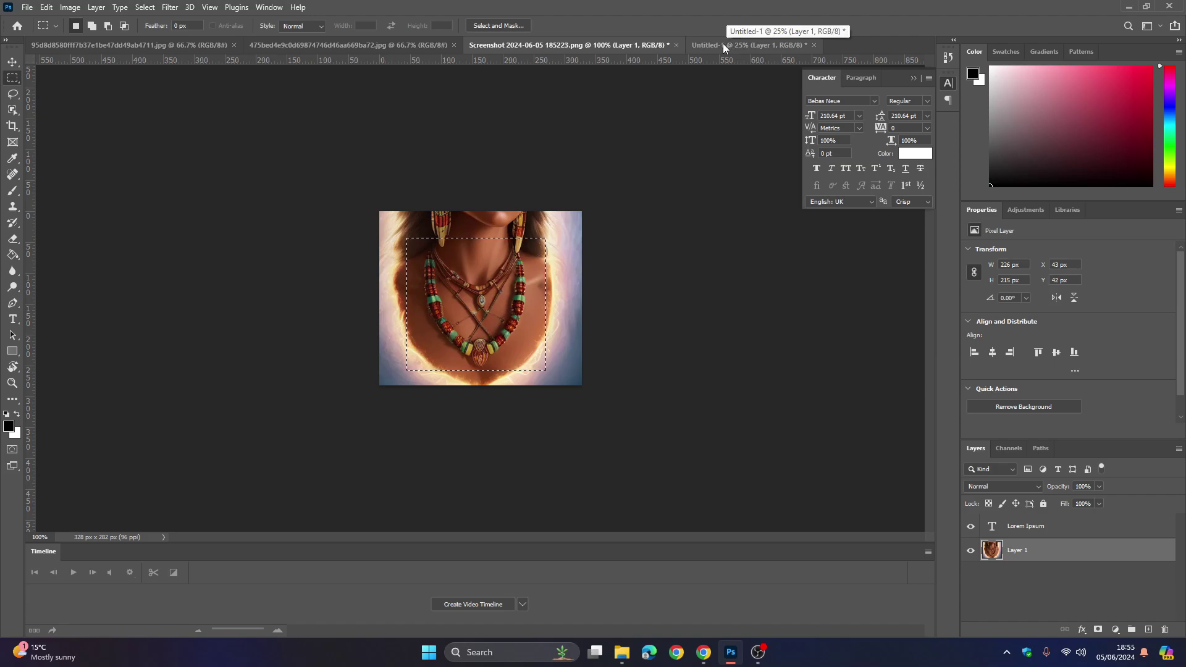
pyautogui.click(707, 50)
pyautogui.hotkey('ctrl', 'v')
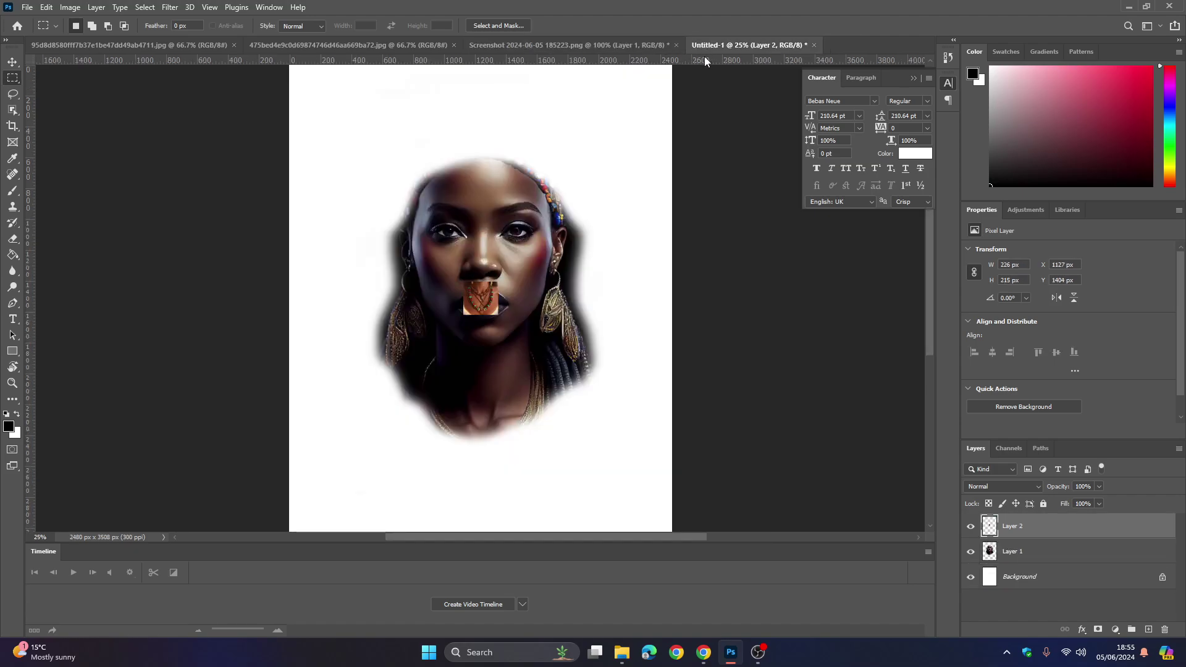
# Scale the necklace piece to about 550% and position it directly beneath the woman's chin, lined up with her neck.
pyautogui.hotkey('ctrl', 't')
pyautogui.moveTo(501, 316); pyautogui.dragTo(655, 463)
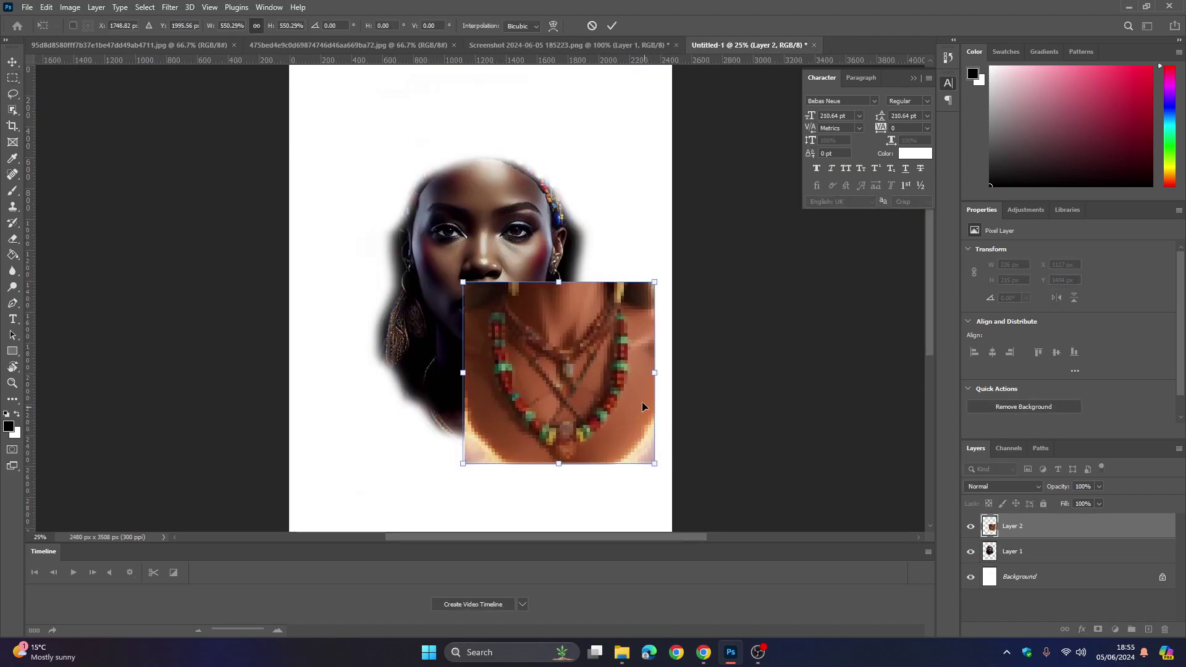
pyautogui.moveTo(614, 370); pyautogui.dragTo(535, 435)
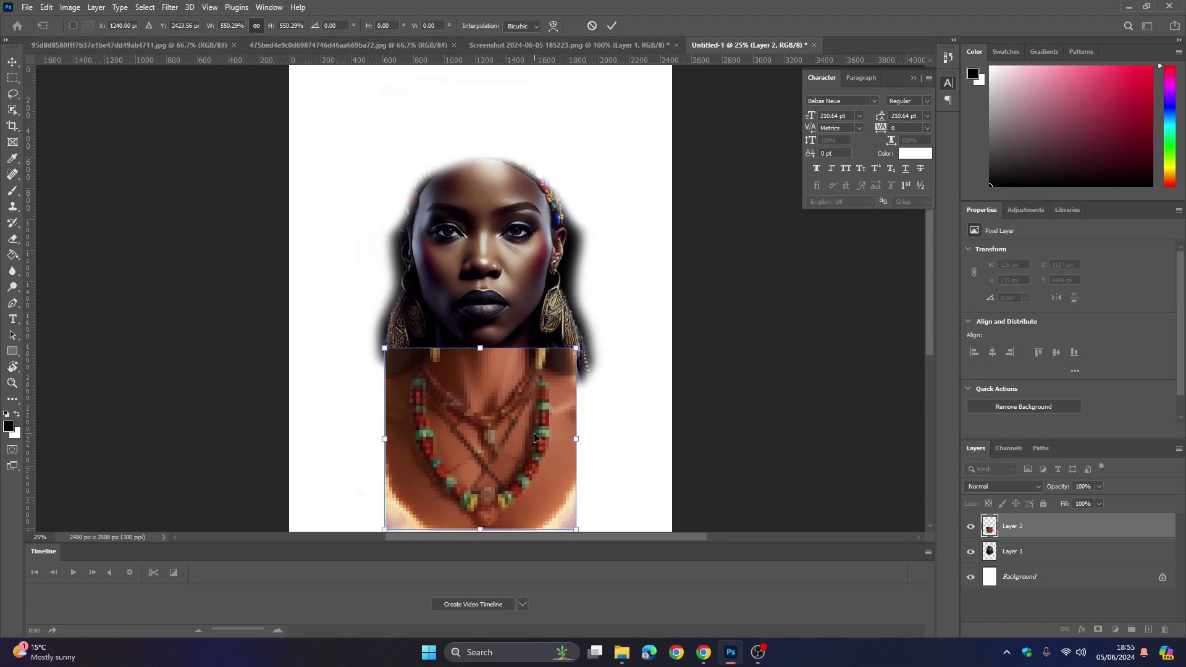
pyautogui.press('Return')
pyautogui.press('m')
pyautogui.hotkey('ctrl', 't')
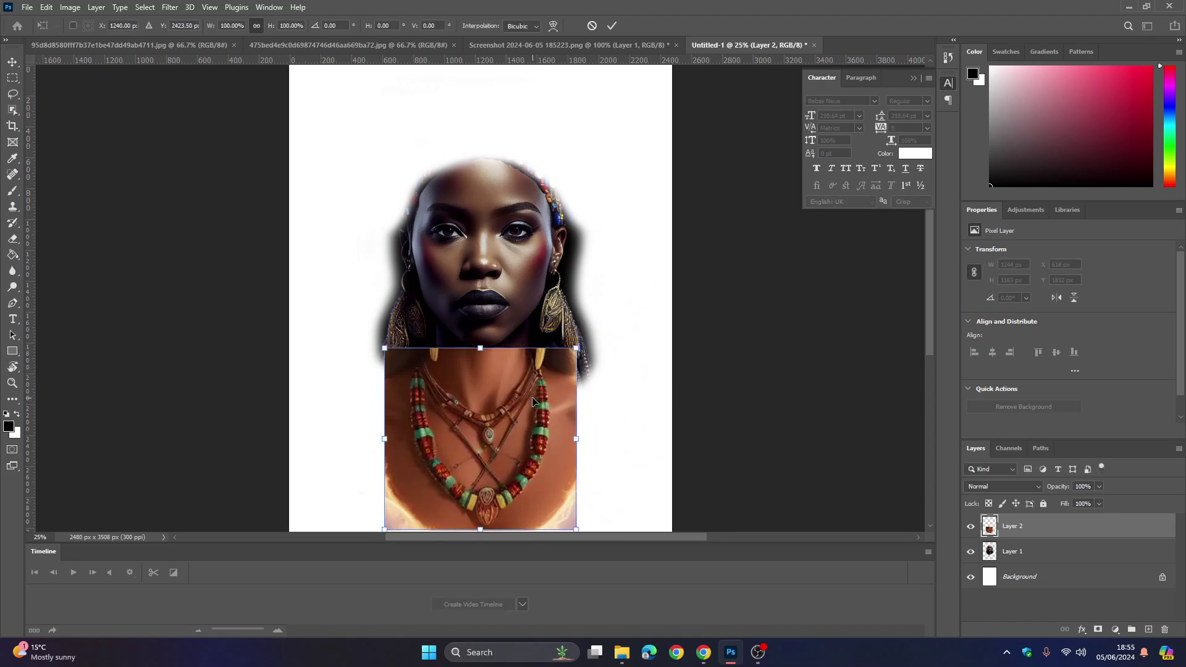
pyautogui.moveTo(537, 402); pyautogui.dragTo(538, 396)
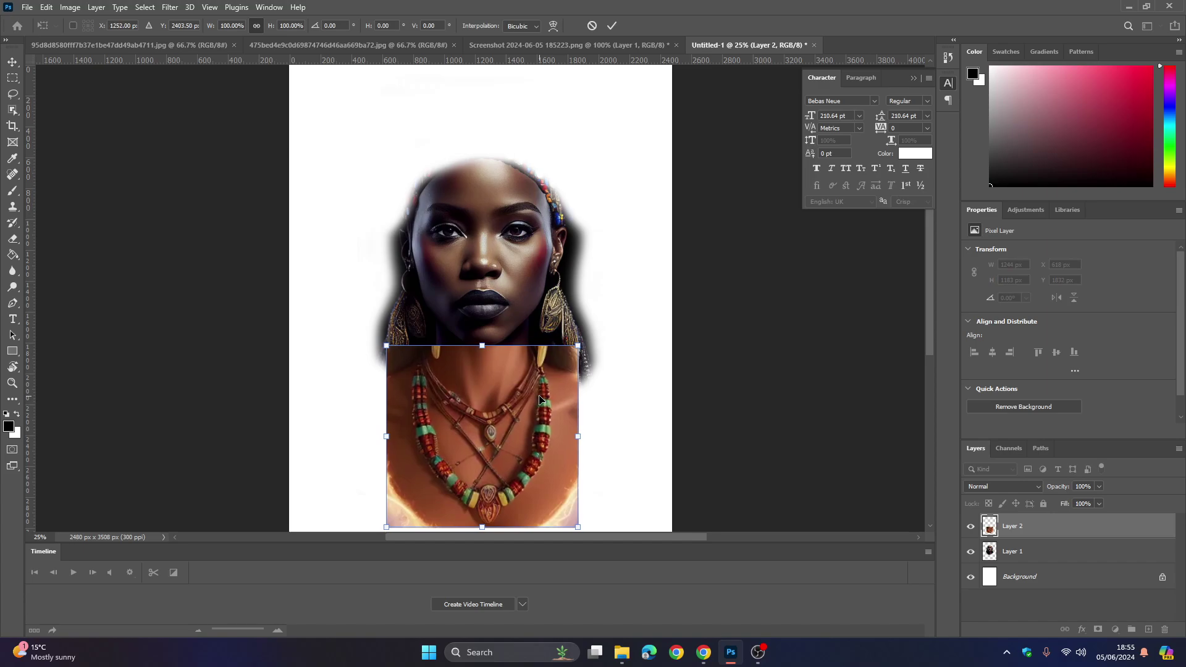
pyautogui.press('Return')
# Erase the upper edge and upper corners of the necklace layer to blend it into the woman's neck and hair.
pyautogui.click(13, 239)
pyautogui.moveTo(493, 353)
pyautogui.mouseDown()
pyautogui.moveTo(463, 344)
pyautogui.moveTo(500, 364)
pyautogui.moveTo(493, 342)
pyautogui.moveTo(454, 355)
pyautogui.mouseUp()
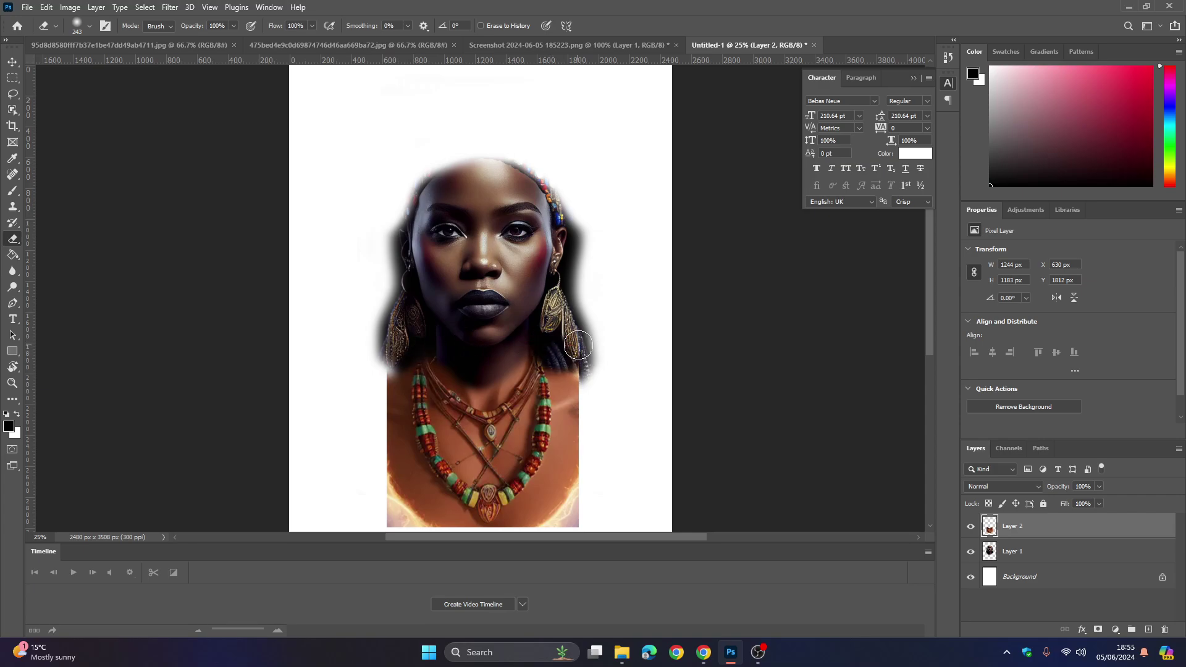
pyautogui.moveTo(567, 348); pyautogui.dragTo(569, 357)
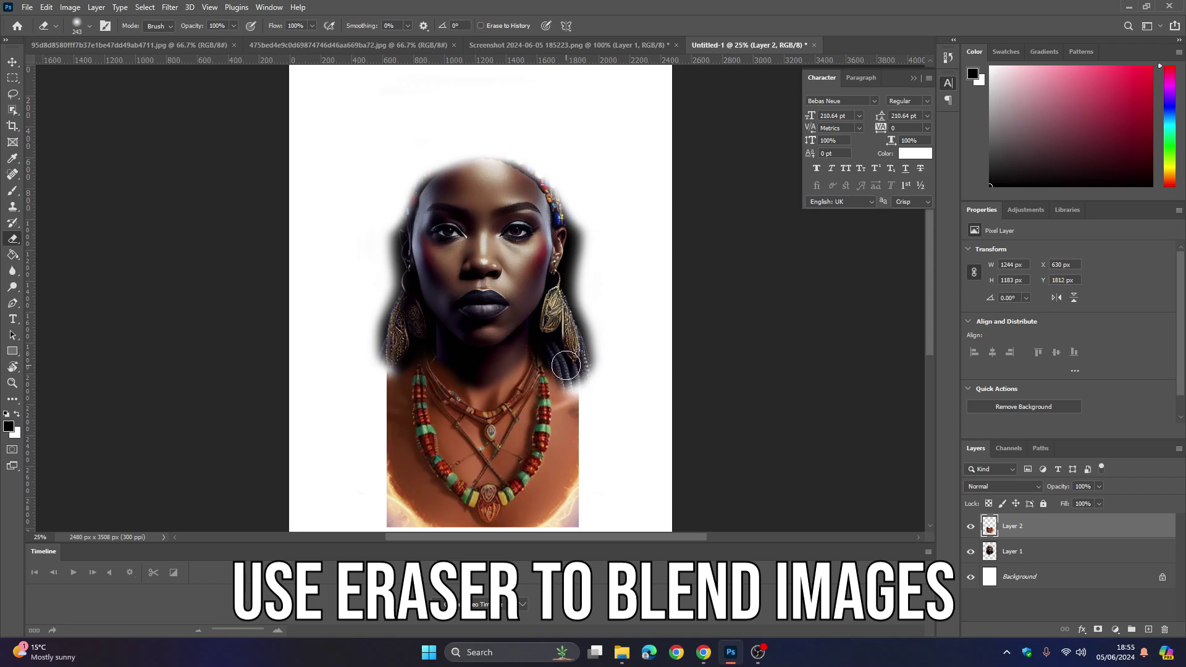
pyautogui.moveTo(411, 353); pyautogui.dragTo(362, 416)
# Nudge the necklace layer about 20 px right and 16 px up, and erase its hard outer edges.
pyautogui.hotkey('ctrl', 't')
pyautogui.press('Right')
pyautogui.press('Right')
pyautogui.press('Right')
pyautogui.press('Right')
pyautogui.press('Right')
pyautogui.press('Up')
pyautogui.press('Up')
pyautogui.press('Up')
pyautogui.press('Up')
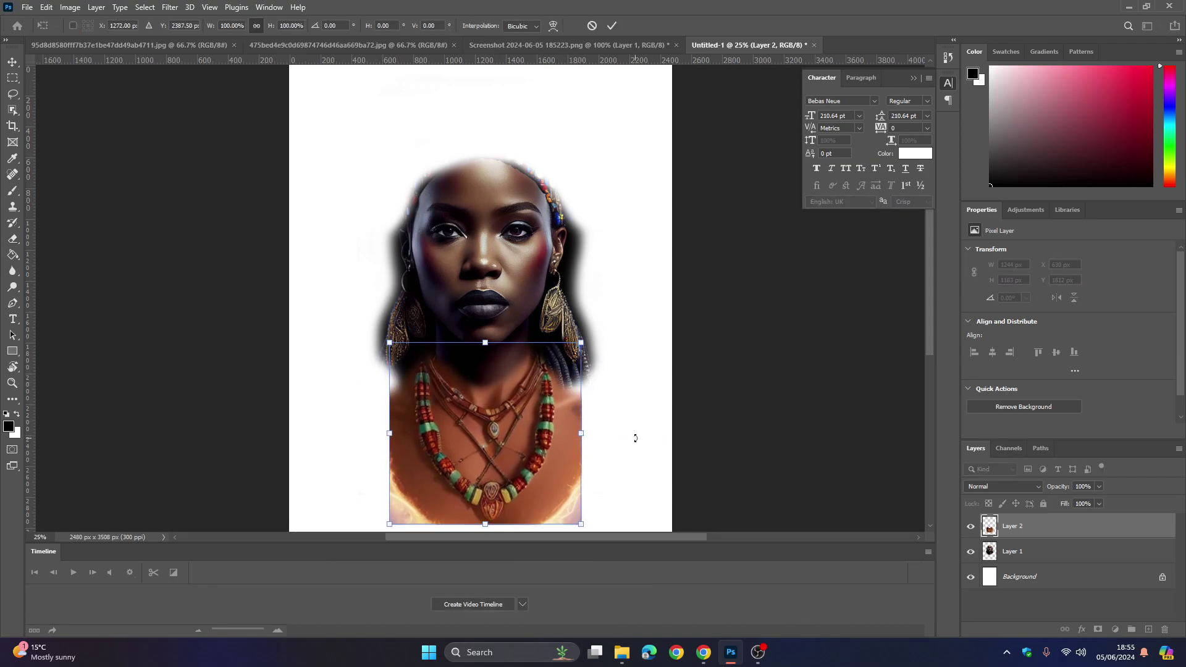
pyautogui.press('Return')
pyautogui.moveTo(584, 514)
pyautogui.mouseDown()
pyautogui.moveTo(582, 536)
pyautogui.moveTo(387, 453)
pyautogui.moveTo(569, 503)
pyautogui.moveTo(556, 516)
pyautogui.mouseUp()
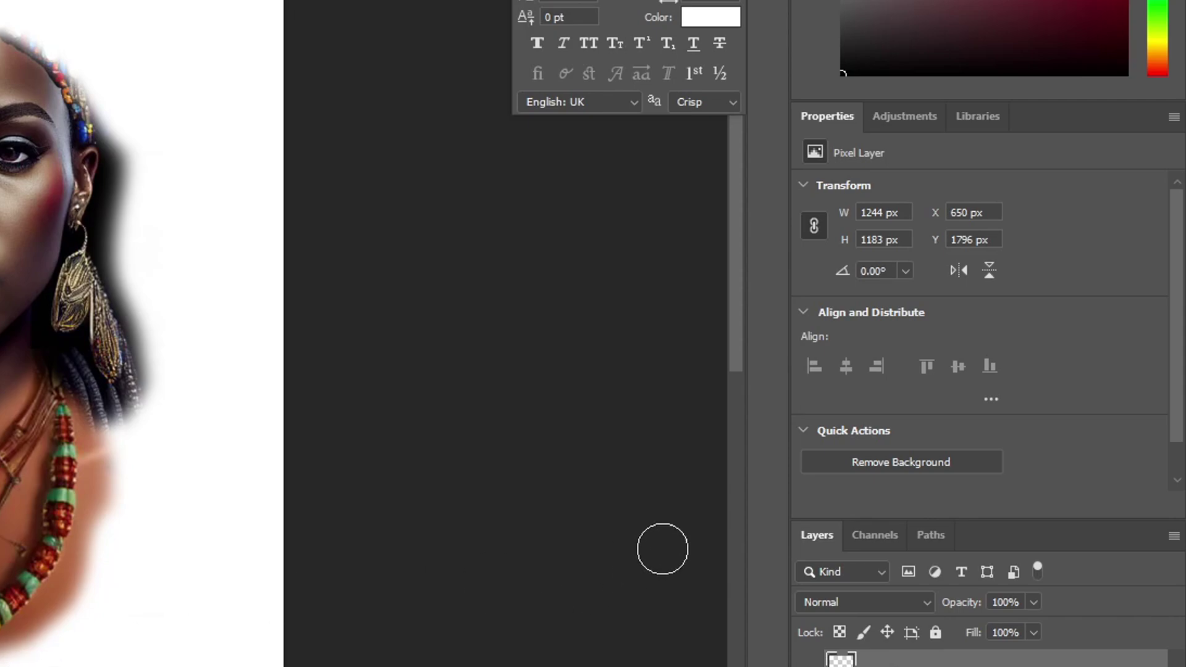
# Add a Black & White adjustment layer above the portrait and necklace layers.
pyautogui.click(905, 116)
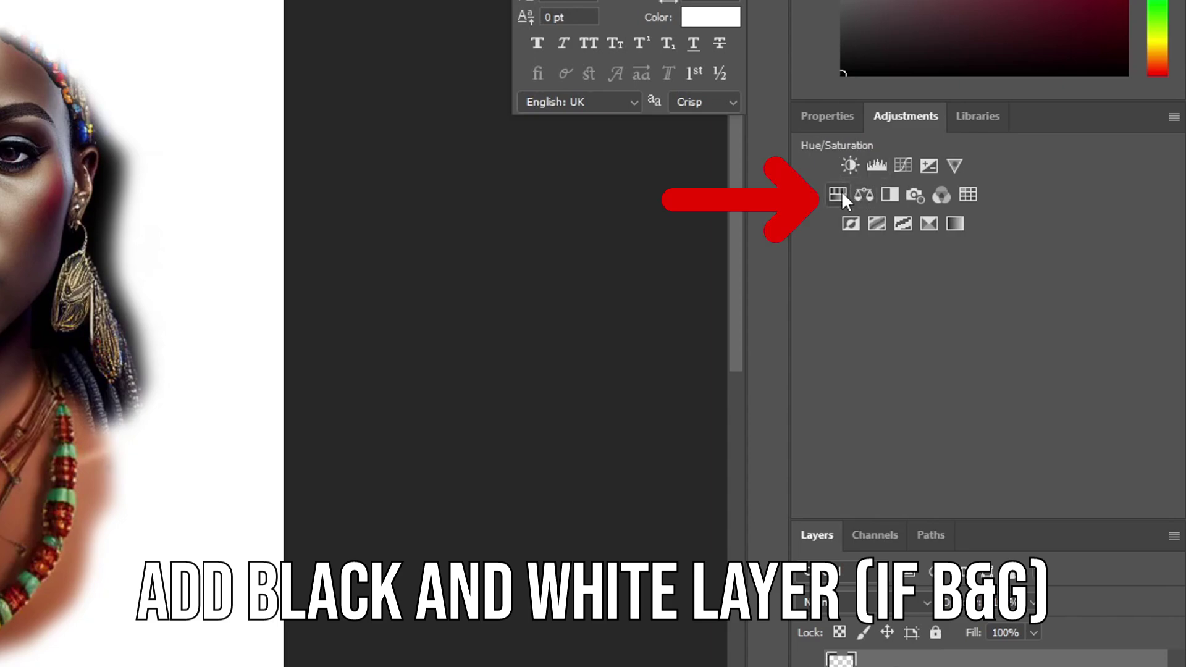
pyautogui.click(893, 195)
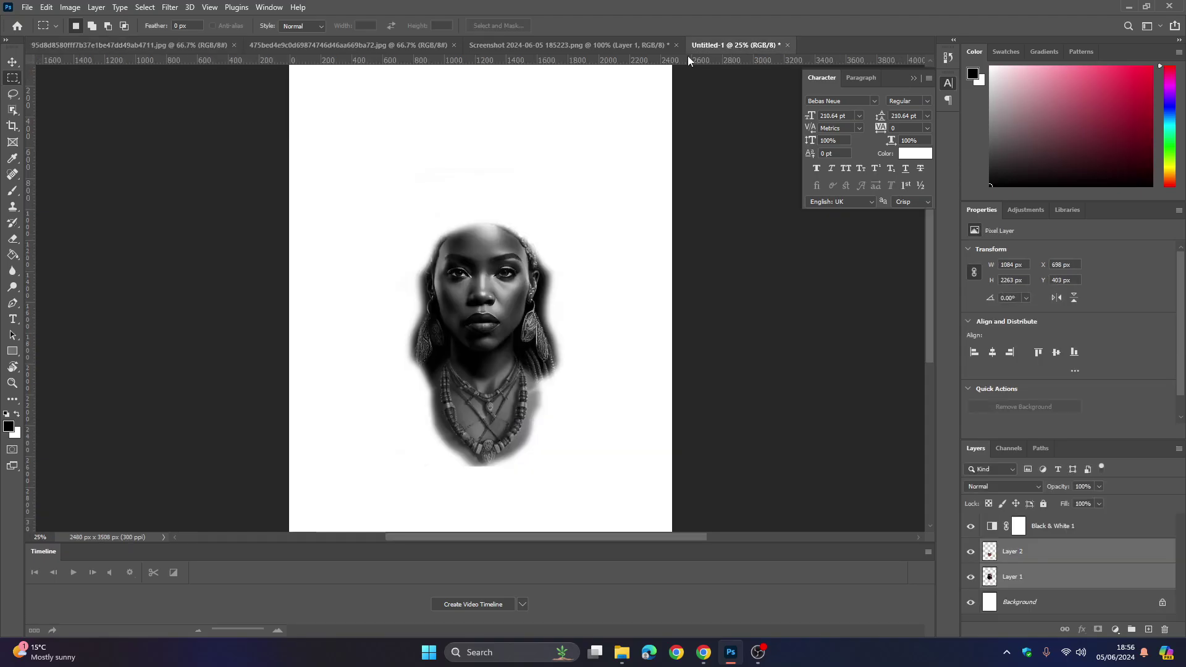
# Paste the lion headdress image into the A4 document, enlarge it and place it over the woman's forehead.
pyautogui.hotkey('ctrl', 'v')
pyautogui.hotkey('ctrl', 't')
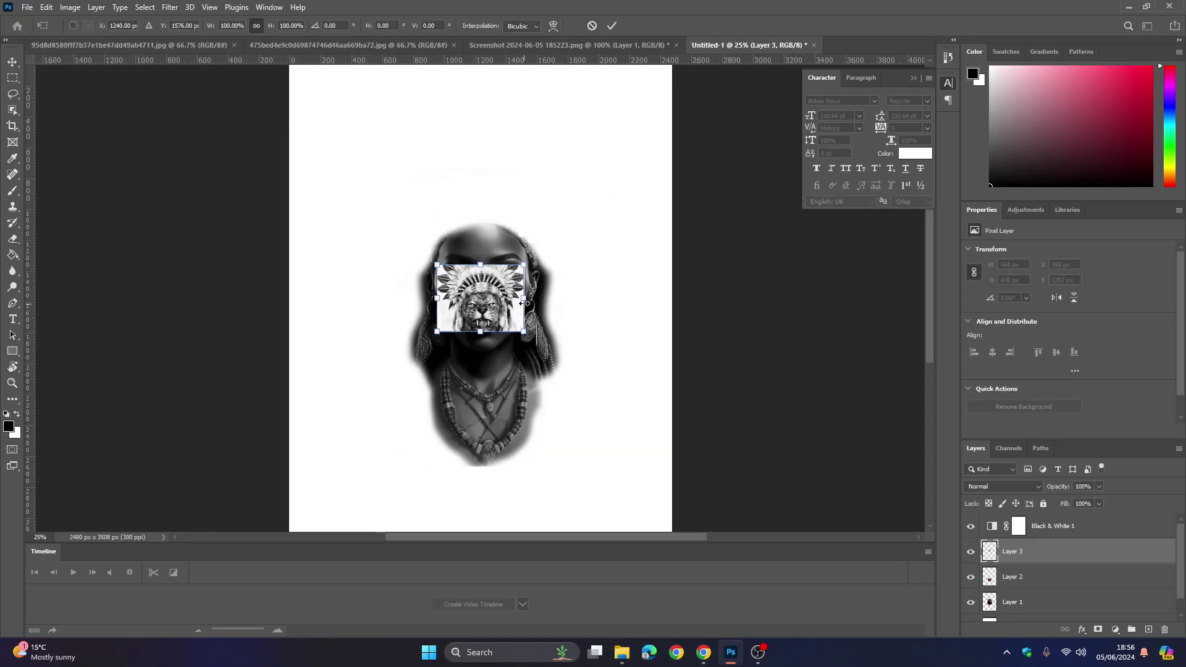
pyautogui.moveTo(525, 298); pyautogui.dragTo(702, 296)
pyautogui.moveTo(595, 293); pyautogui.dragTo(497, 176)
pyautogui.press('Return')
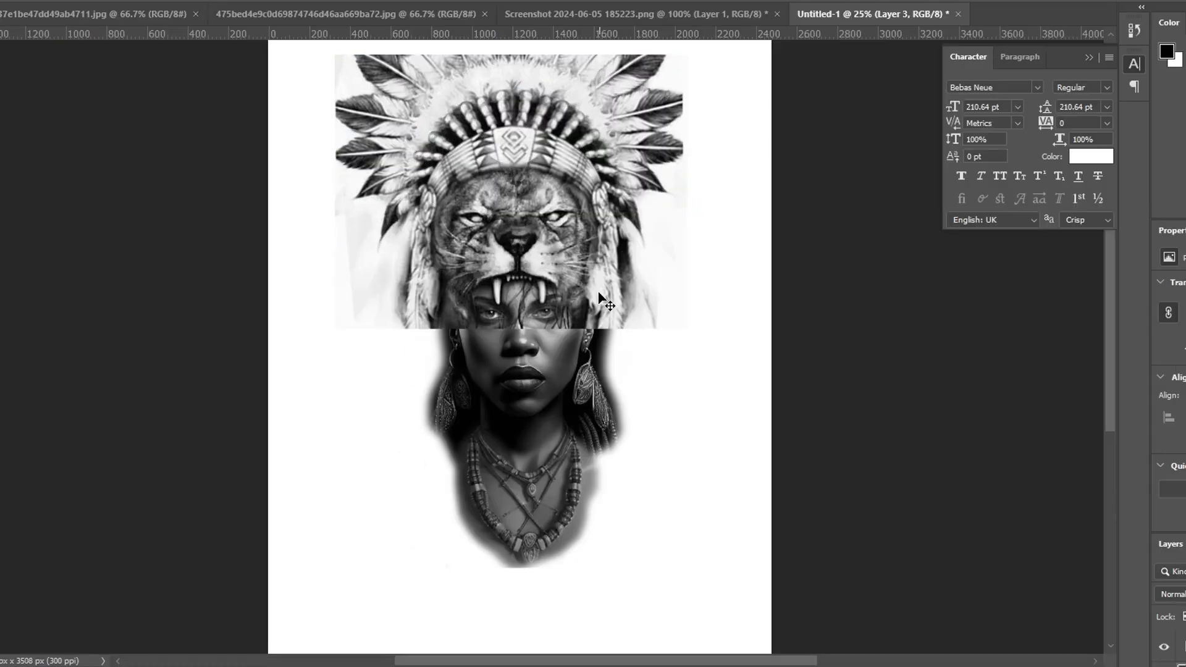
# Resize the lion headdress image to about 1858 x 1443 px and align its mouth centrally above the woman's face.
pyautogui.hotkey('ctrl', 't')
pyautogui.moveTo(474, 284); pyautogui.dragTo(507, 247)
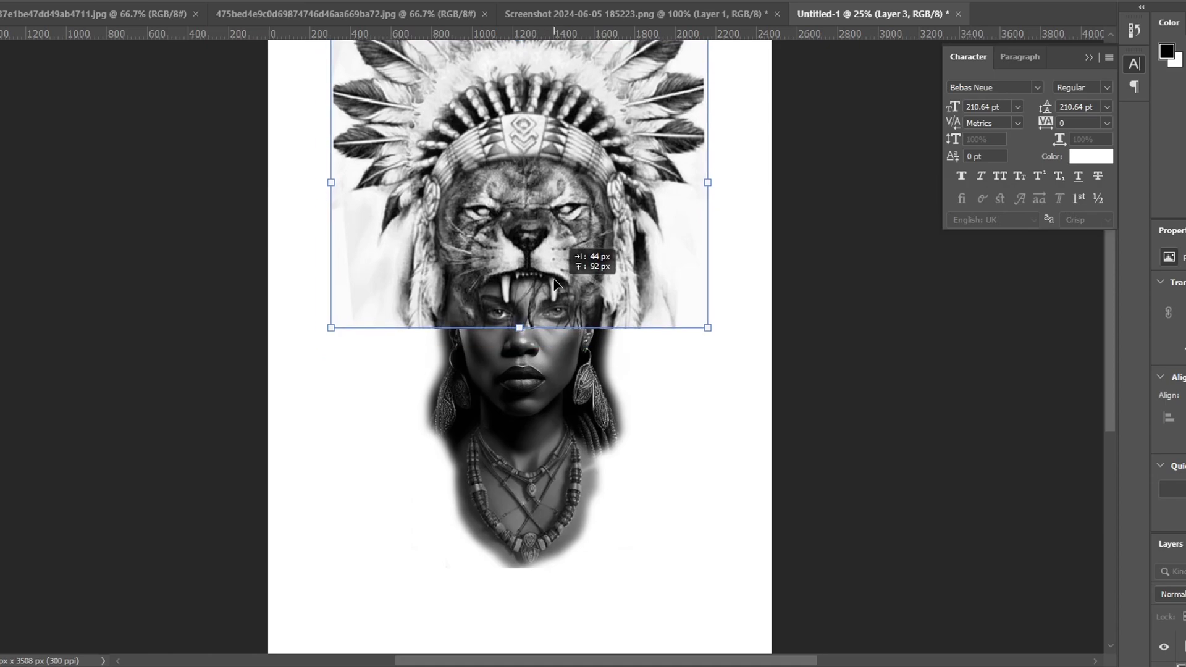
pyautogui.moveTo(555, 284); pyautogui.dragTo(550, 280)
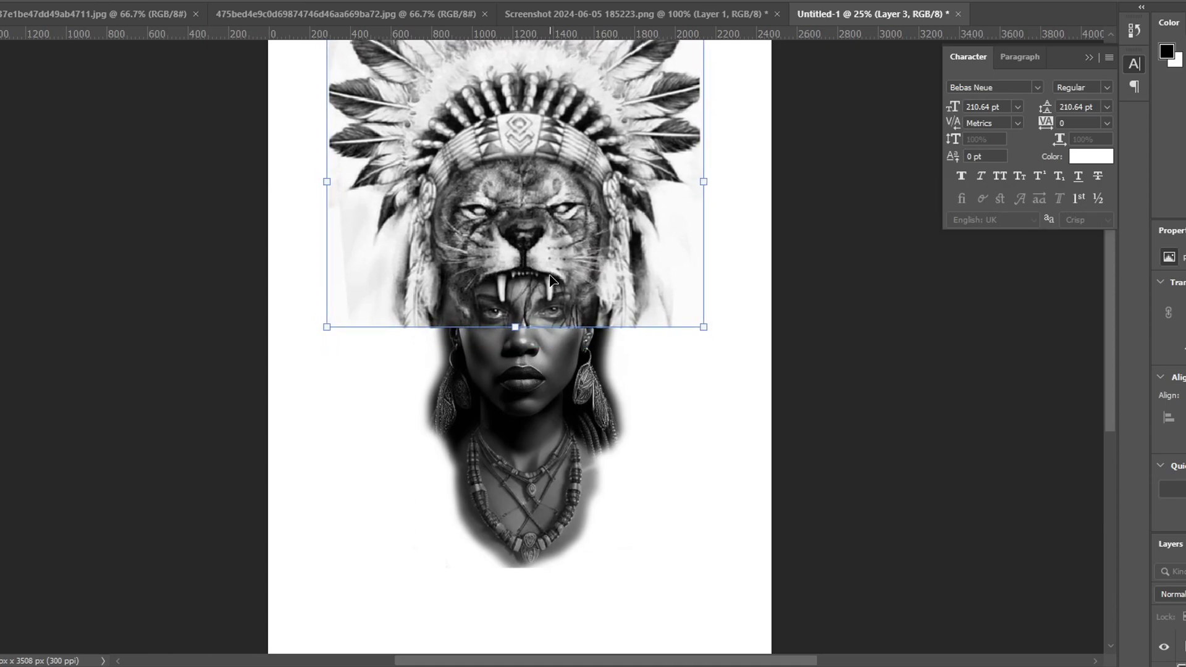
pyautogui.press('Return')
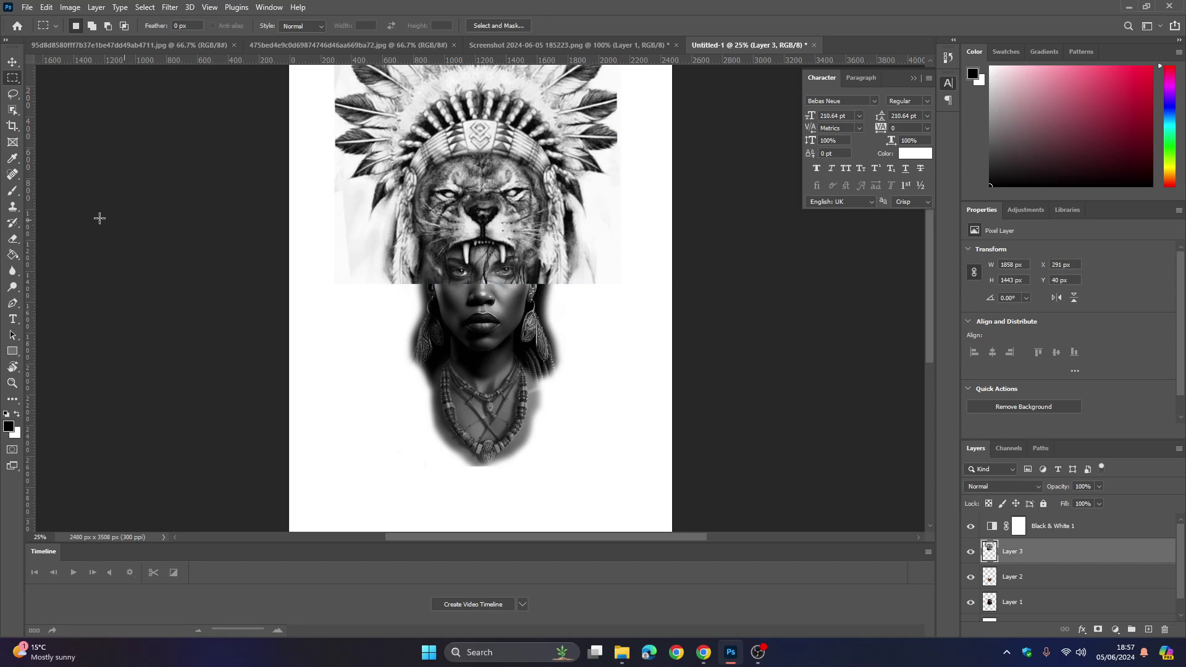
# Erase the lion image's outer background and the area below its fangs to blend it into the woman's face.
pyautogui.click(13, 239)
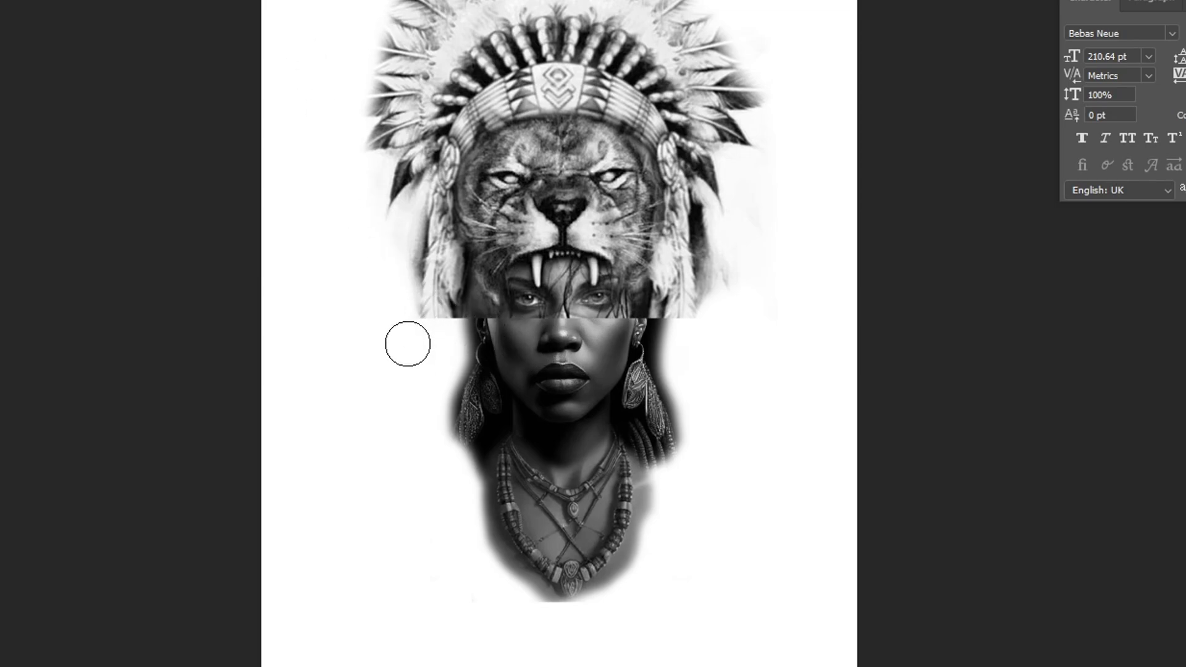
pyautogui.click(136, 1)
pyautogui.click(194, 29)
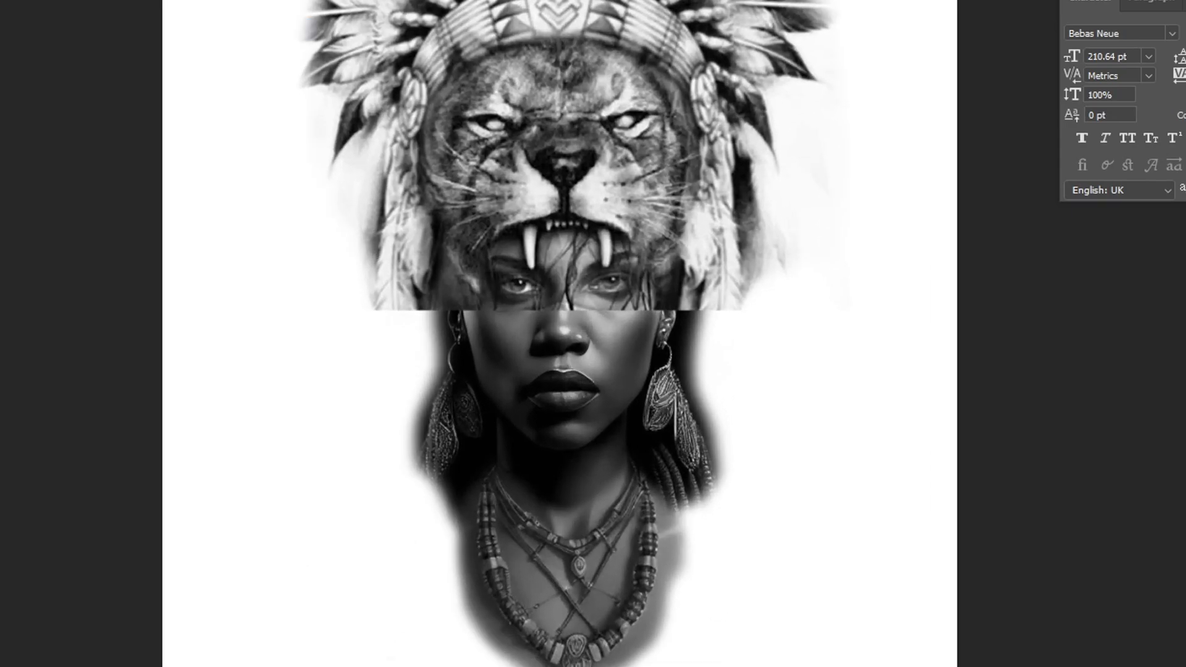
pyautogui.click(136, 2)
pyautogui.press('Escape')
pyautogui.hotkey('ctrl', '+')
pyautogui.hotkey('ctrl', '-')
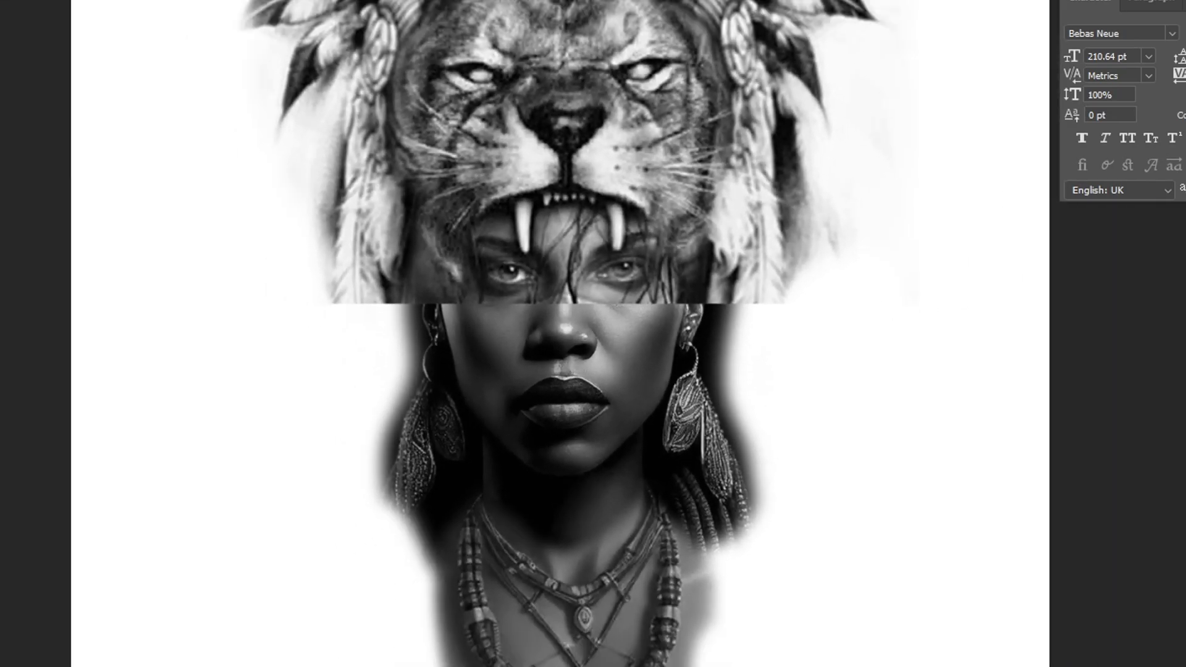
pyautogui.hotkey('ctrl', '+')
pyautogui.moveTo(578, 281)
pyautogui.mouseDown()
pyautogui.moveTo(503, 306)
pyautogui.moveTo(650, 275)
pyautogui.mouseUp()
pyautogui.moveTo(426, 285)
pyautogui.mouseDown()
pyautogui.moveTo(482, 206)
pyautogui.moveTo(545, 261)
pyautogui.moveTo(612, 278)
pyautogui.moveTo(579, 233)
pyautogui.moveTo(549, 224)
pyautogui.moveTo(570, 194)
pyautogui.mouseUp()
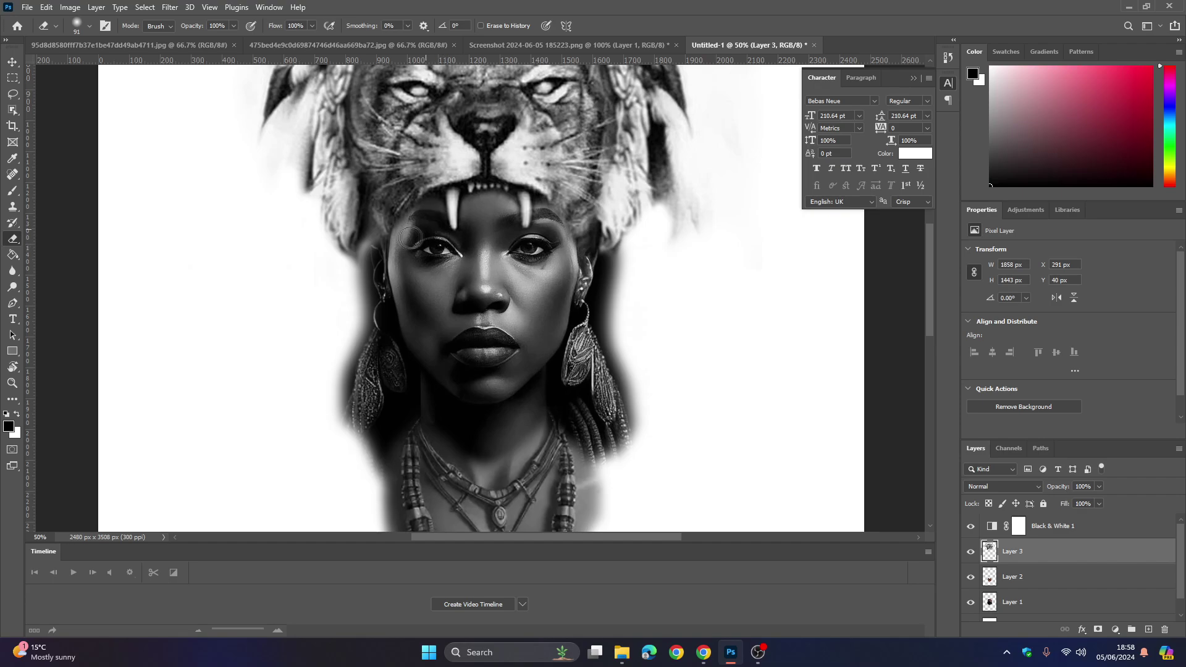
# Shift the lion headdress layer about 15 px to the left.
pyautogui.hotkey('ctrl', 't')
pyautogui.moveTo(535, 278); pyautogui.dragTo(527, 282)
pyautogui.press('Return')
# Warp the lion headdress layer, pulling the fangs and lower fur slightly to the left.
pyautogui.hotkey('ctrl', 't')
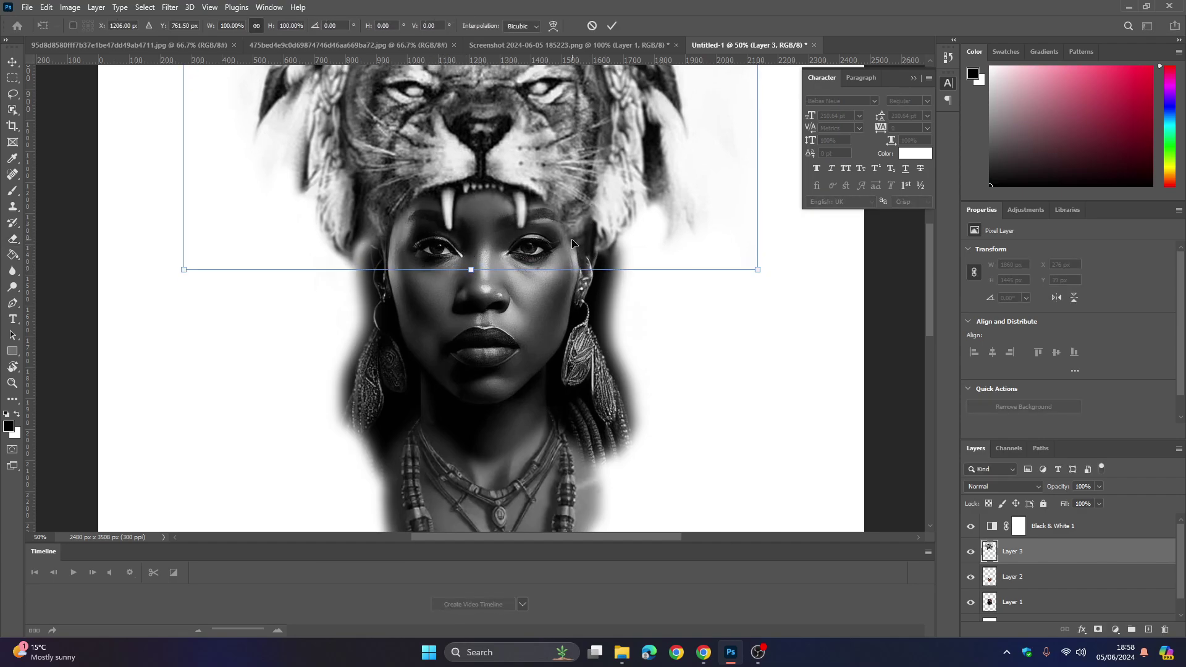
pyautogui.rightClick(512, 219)
pyautogui.click(537, 291)
pyautogui.moveTo(527, 213); pyautogui.dragTo(519, 216)
pyautogui.moveTo(579, 258); pyautogui.dragTo(574, 258)
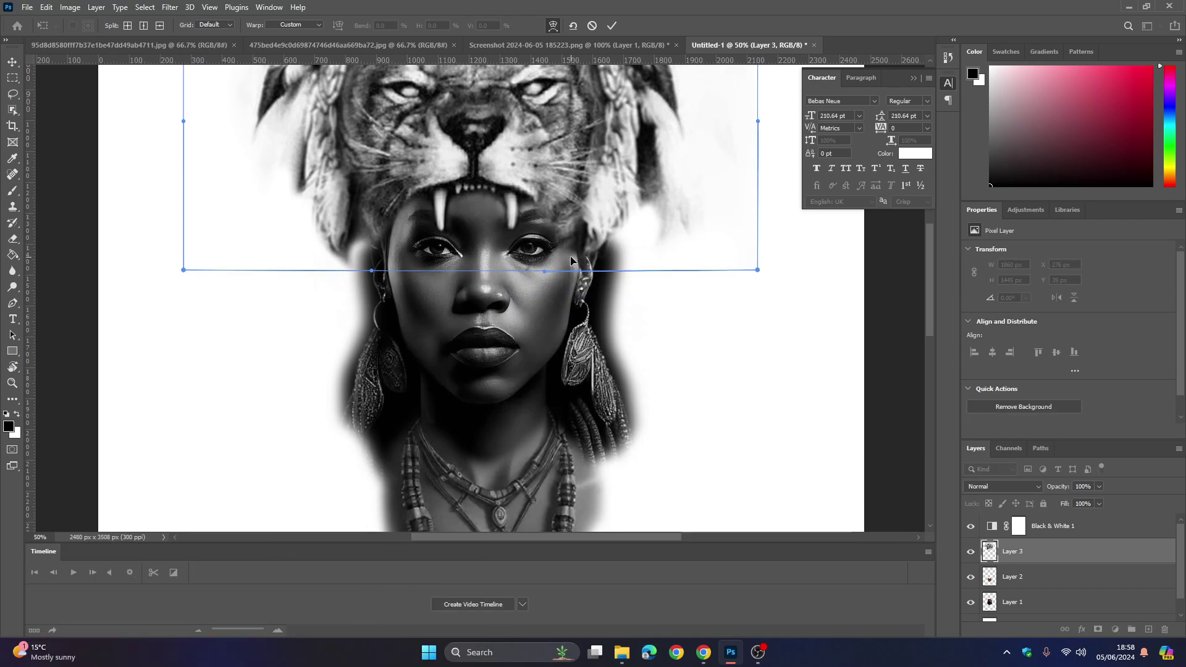
# Nudge the warped lion right to centre it over the woman's face, and erase the headdress's outer feathers.
pyautogui.press('Right')
pyautogui.press('Right')
pyautogui.press('Right')
pyautogui.press('Right')
pyautogui.hotkey('shift', 'Right')
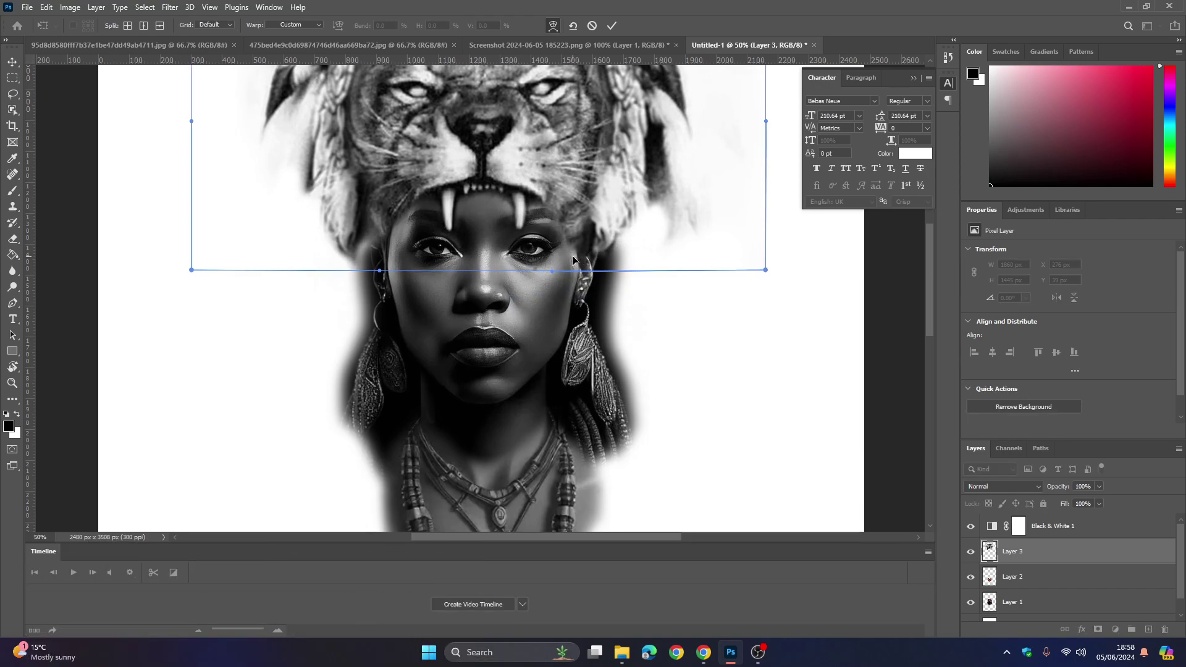
pyautogui.press('Right')
pyautogui.press('Right')
pyautogui.press('Right')
pyautogui.press('Right')
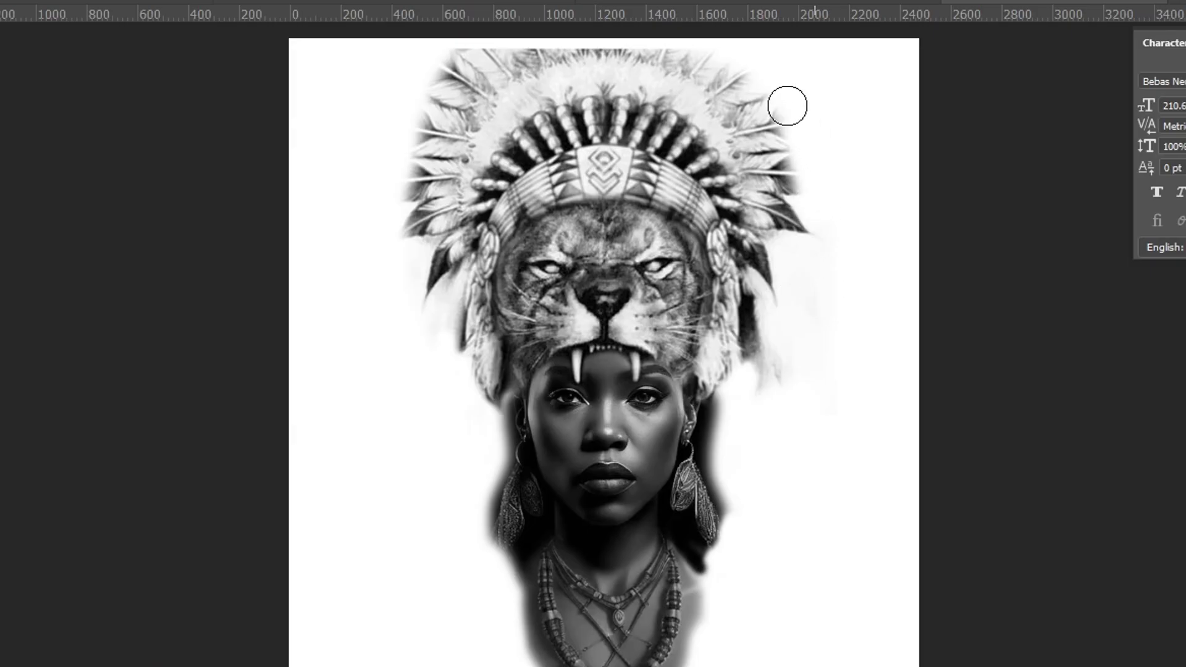
pyautogui.moveTo(511, 40)
pyautogui.mouseDown()
pyautogui.moveTo(421, 109)
pyautogui.moveTo(513, 62)
pyautogui.moveTo(467, 86)
pyautogui.moveTo(419, 207)
pyautogui.moveTo(476, 100)
pyautogui.moveTo(518, 73)
pyautogui.moveTo(618, 50)
pyautogui.moveTo(725, 75)
pyautogui.moveTo(811, 177)
pyautogui.moveTo(793, 151)
pyautogui.moveTo(796, 178)
pyautogui.mouseUp()
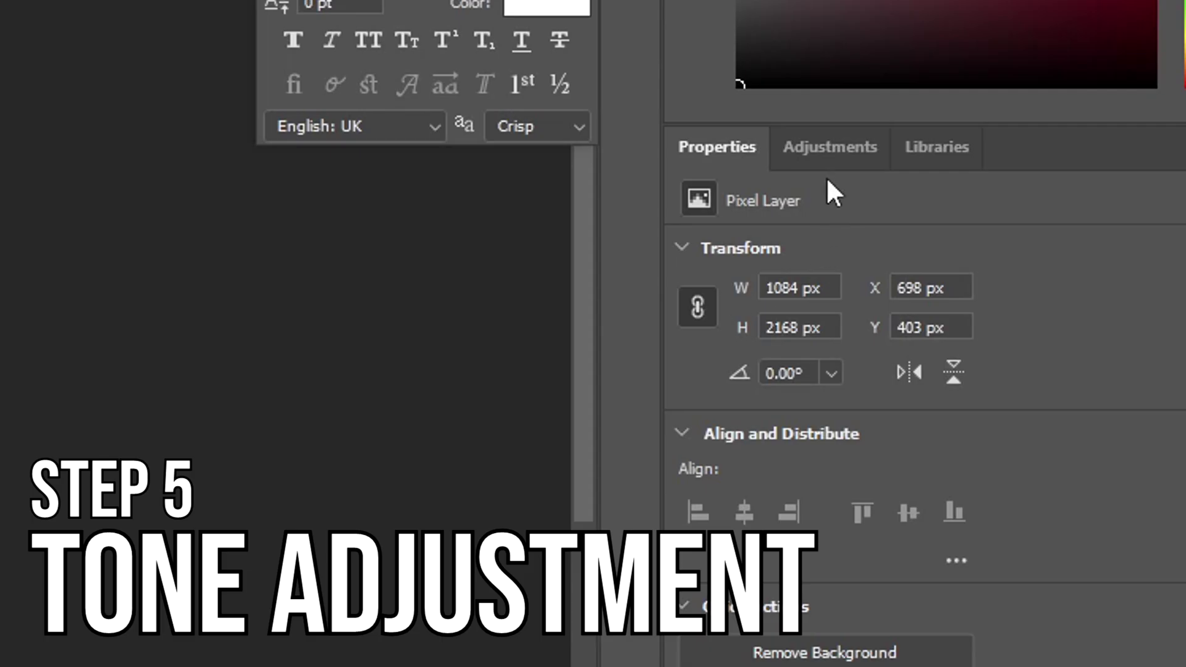
# Add a Levels adjustment and brighten the design's tones.
pyautogui.click(832, 147)
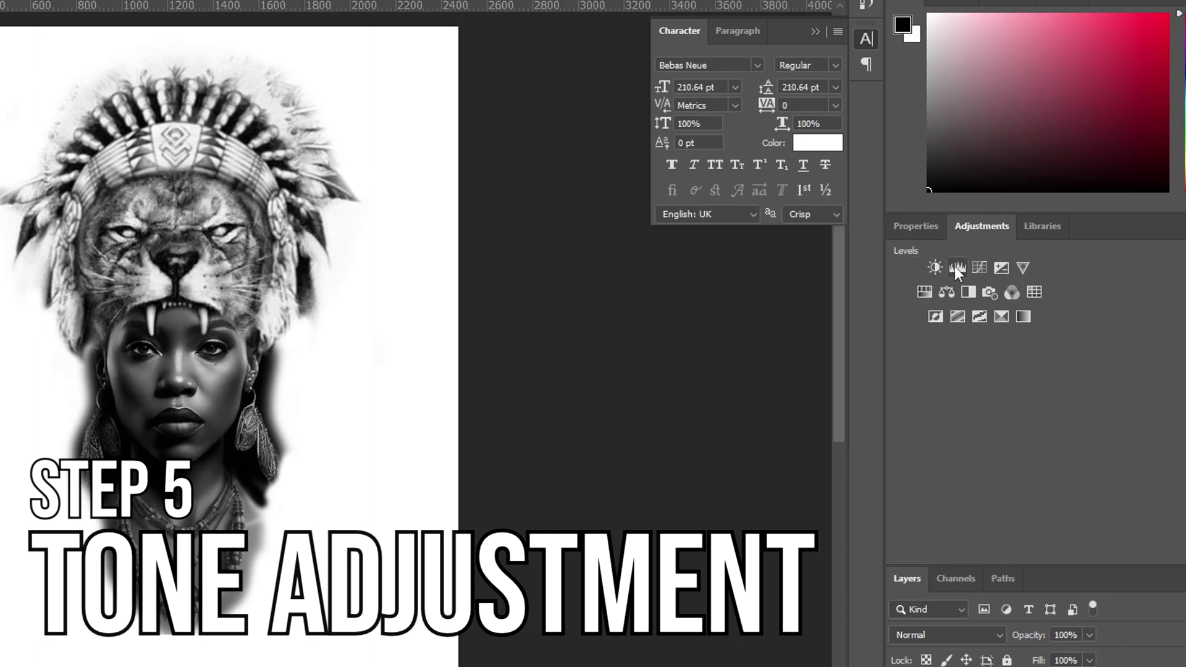
pyautogui.click(793, 218)
pyautogui.moveTo(1168, 422); pyautogui.dragTo(1101, 420)
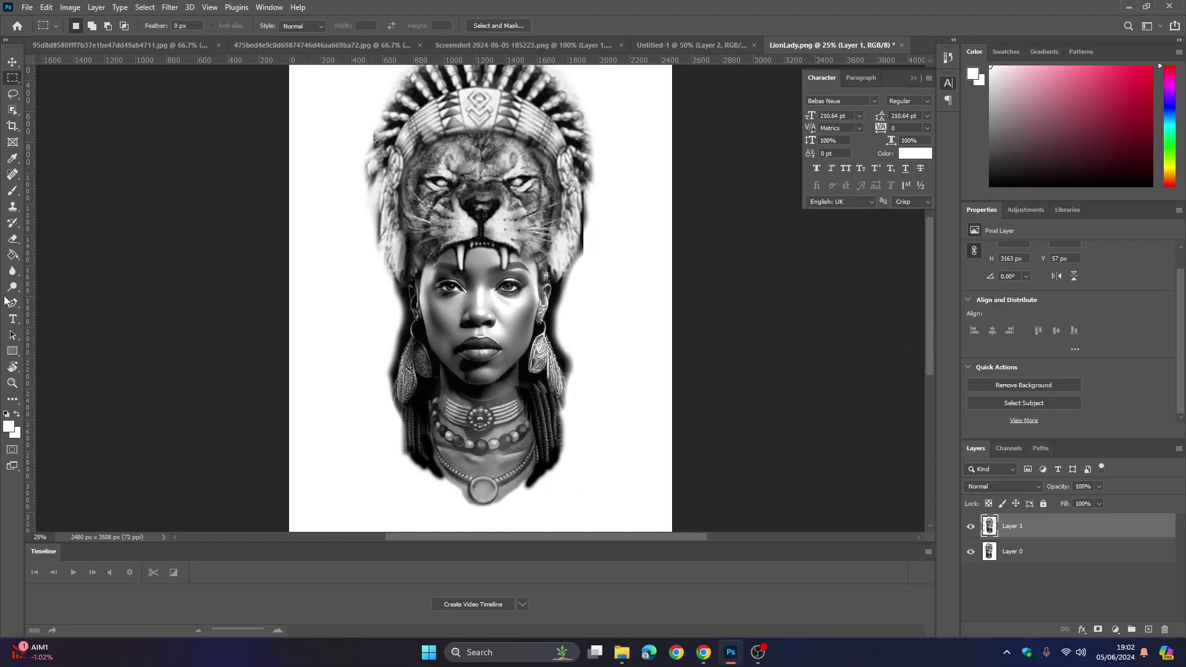
# Add the text "AD" in black Bebas Neue at 210.64 pt beside the lower end of the LionLady design.
pyautogui.click(12, 319)
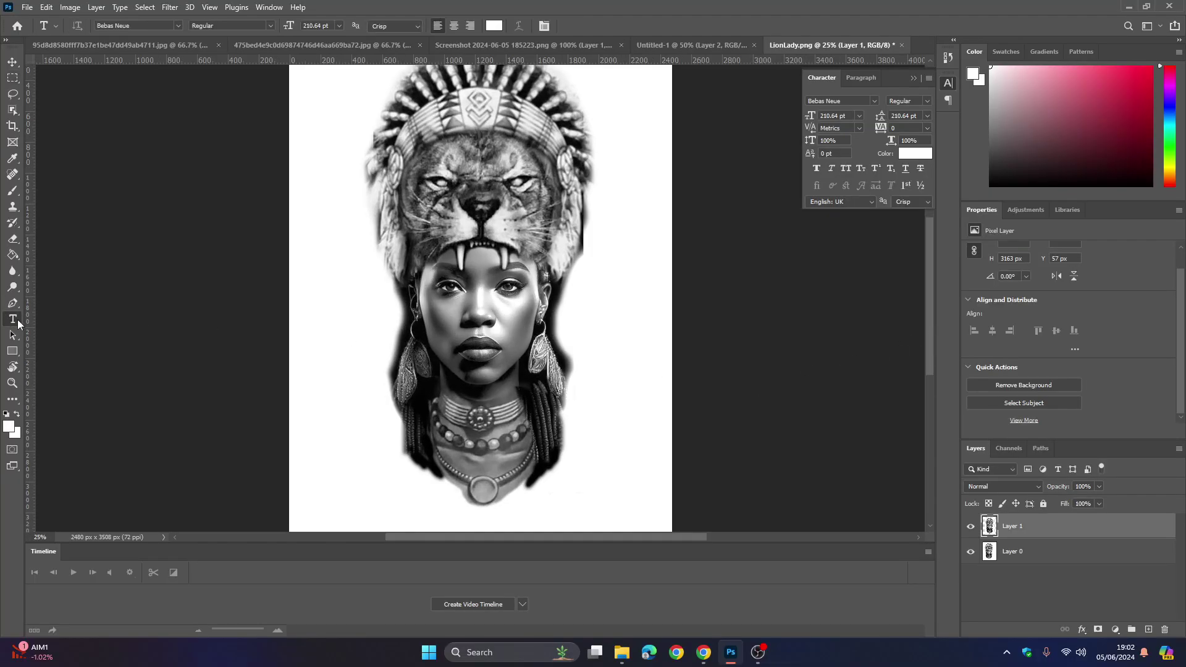
pyautogui.click(584, 494)
pyautogui.write('Th')
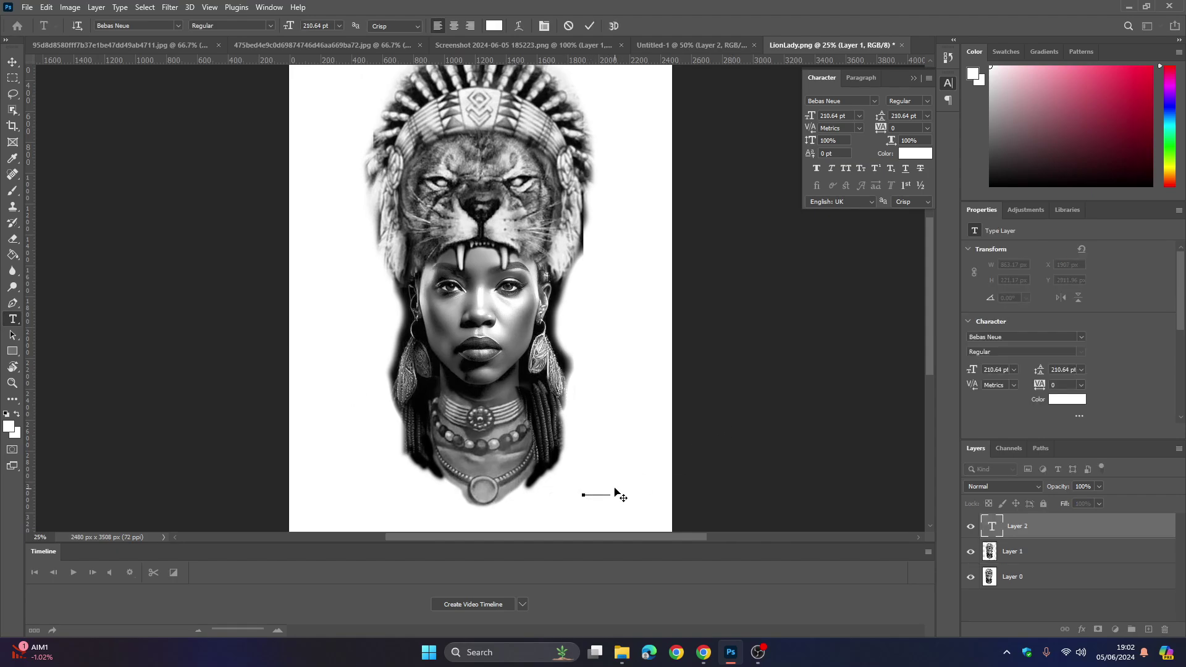
pyautogui.moveTo(608, 485); pyautogui.dragTo(572, 479)
pyautogui.moveTo(996, 174); pyautogui.dragTo(987, 188)
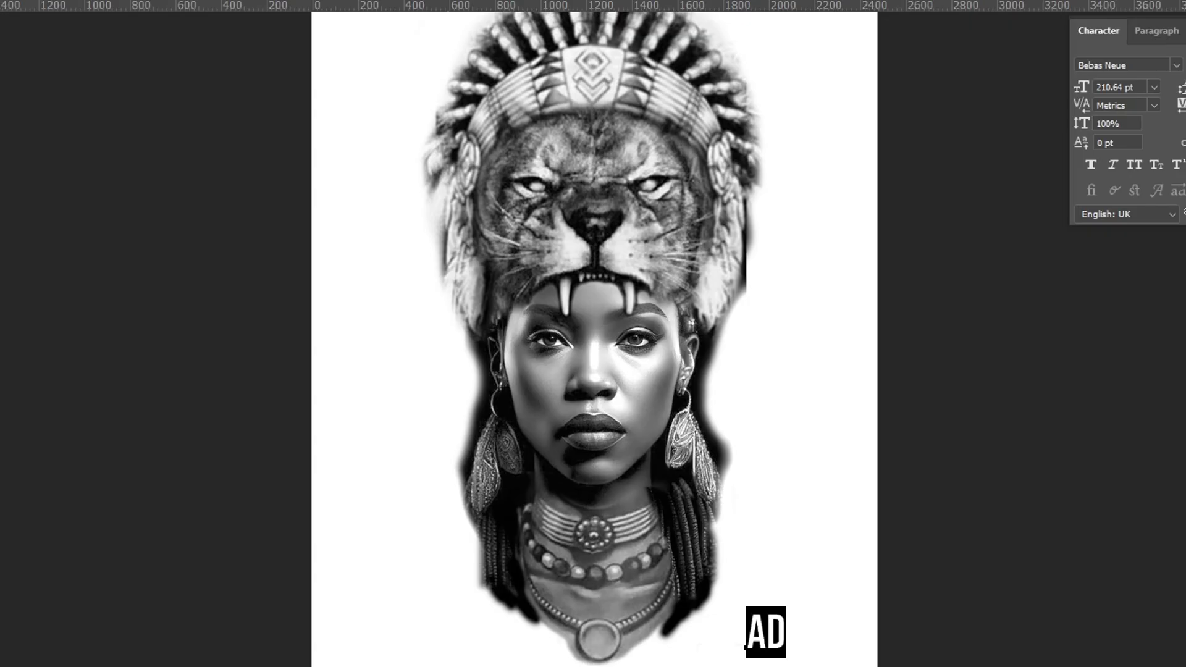
pyautogui.click(12, 77)
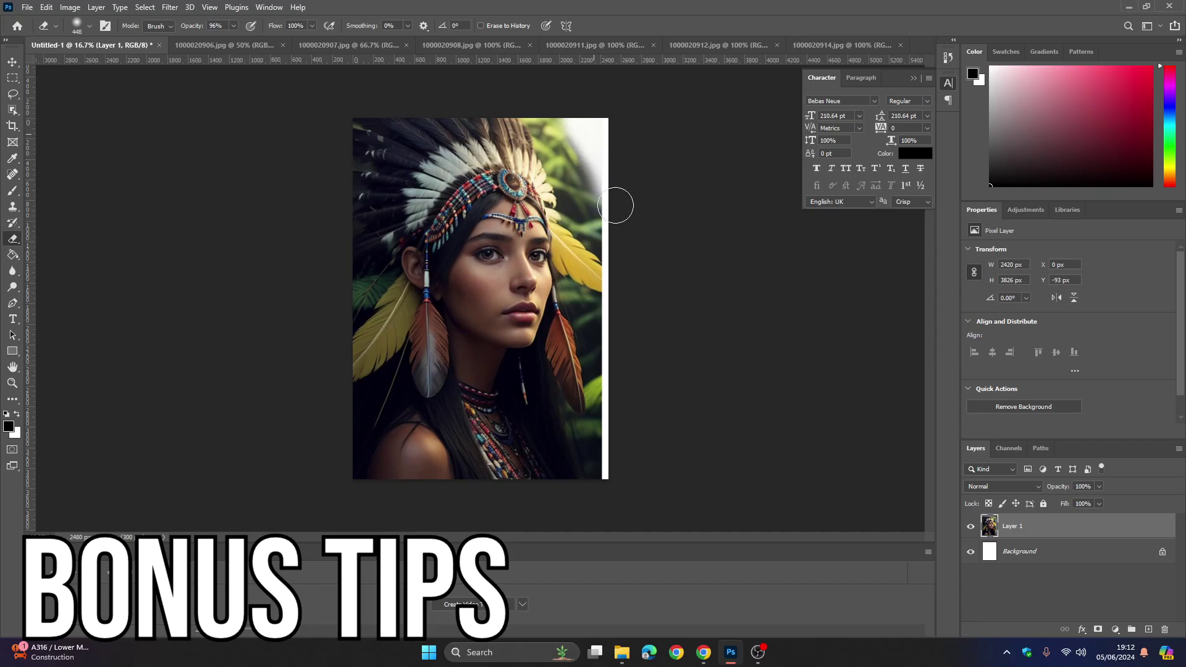
# Erase the background along the right side of the feathered-headdress portrait with a soft eraser.
pyautogui.moveTo(616, 206)
pyautogui.mouseDown()
pyautogui.moveTo(555, 109)
pyautogui.moveTo(586, 136)
pyautogui.moveTo(501, 99)
pyautogui.moveTo(571, 132)
pyautogui.moveTo(621, 268)
pyautogui.moveTo(623, 218)
pyautogui.moveTo(604, 464)
pyautogui.mouseUp()
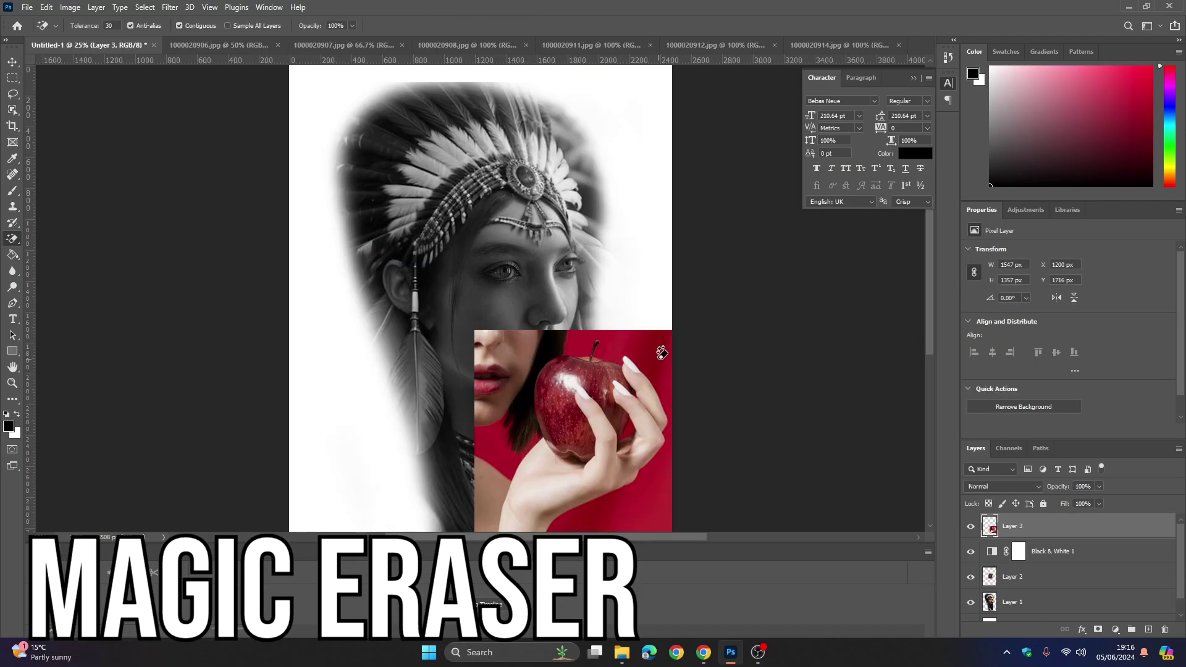
# Remove the red background and dark hair around the apple and hand with the Magic Eraser at tolerance 30.
pyautogui.click(661, 384)
pyautogui.click(661, 472)
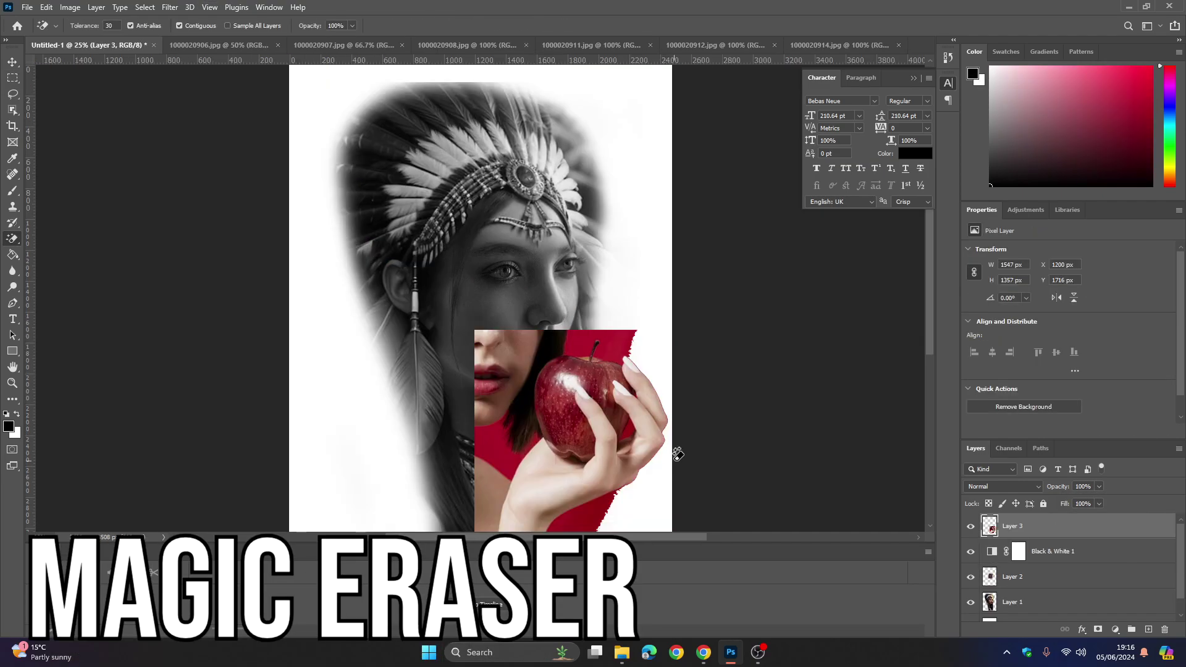
pyautogui.click(594, 508)
pyautogui.click(498, 443)
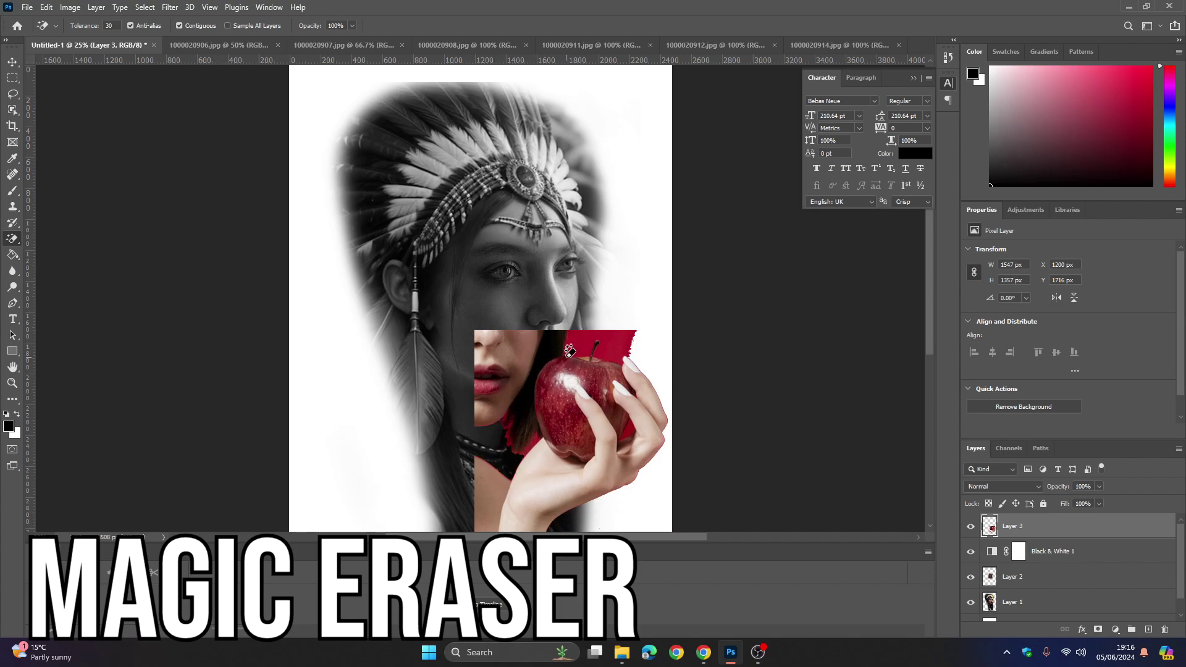
pyautogui.click(601, 334)
pyautogui.click(553, 339)
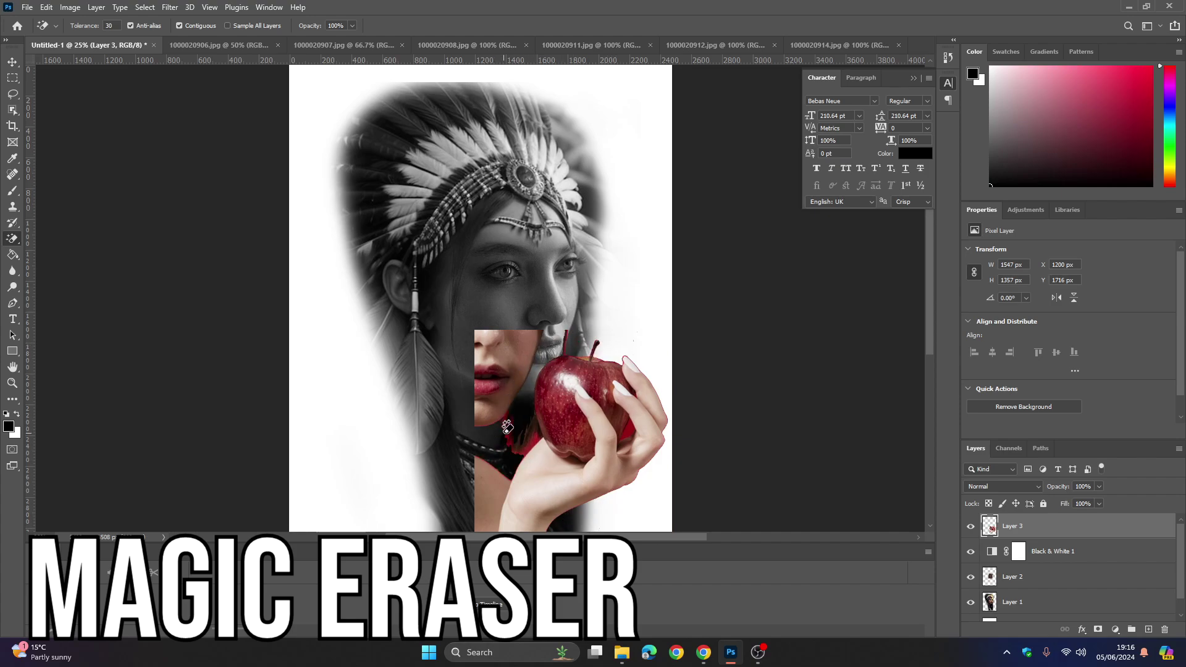
pyautogui.click(536, 431)
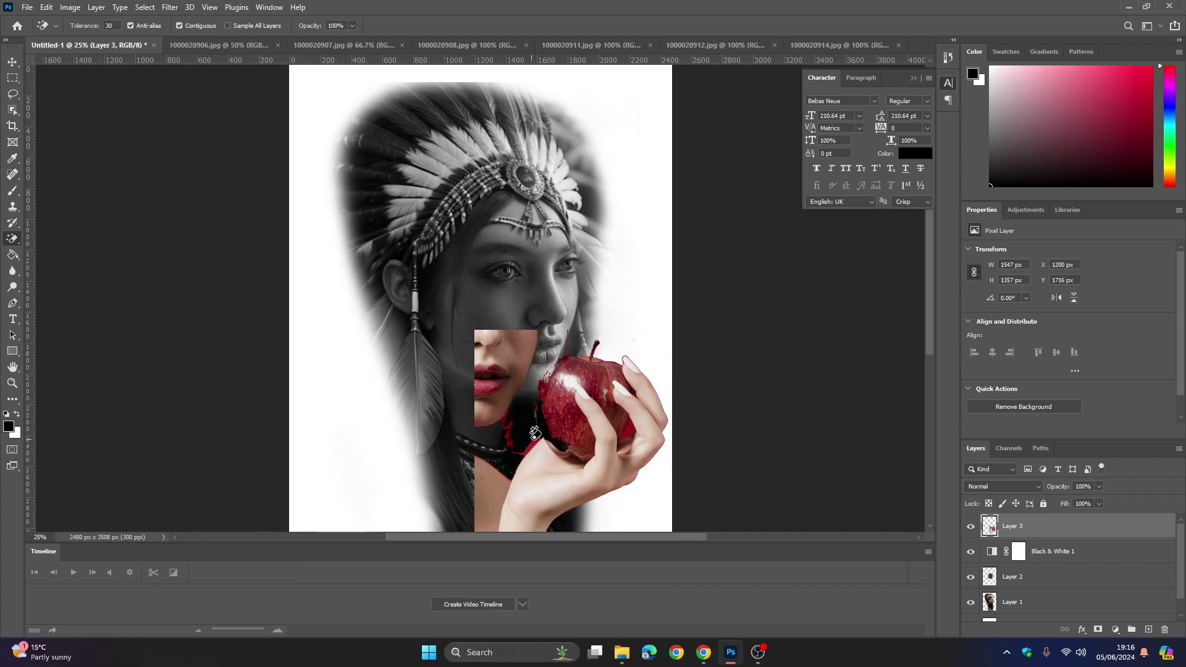
pyautogui.click(536, 432)
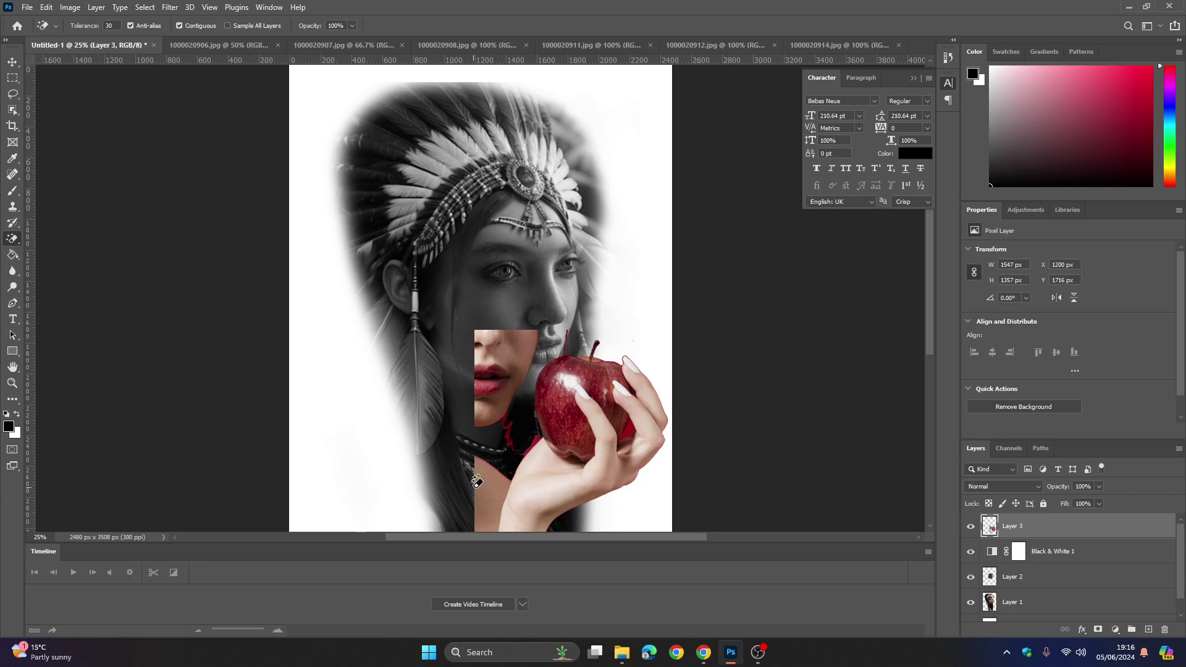
# Remove the leftover shoulder, chin and cheek areas of the apple photo with the Magic Eraser.
pyautogui.click(485, 492)
pyautogui.click(486, 399)
pyautogui.click(505, 349)
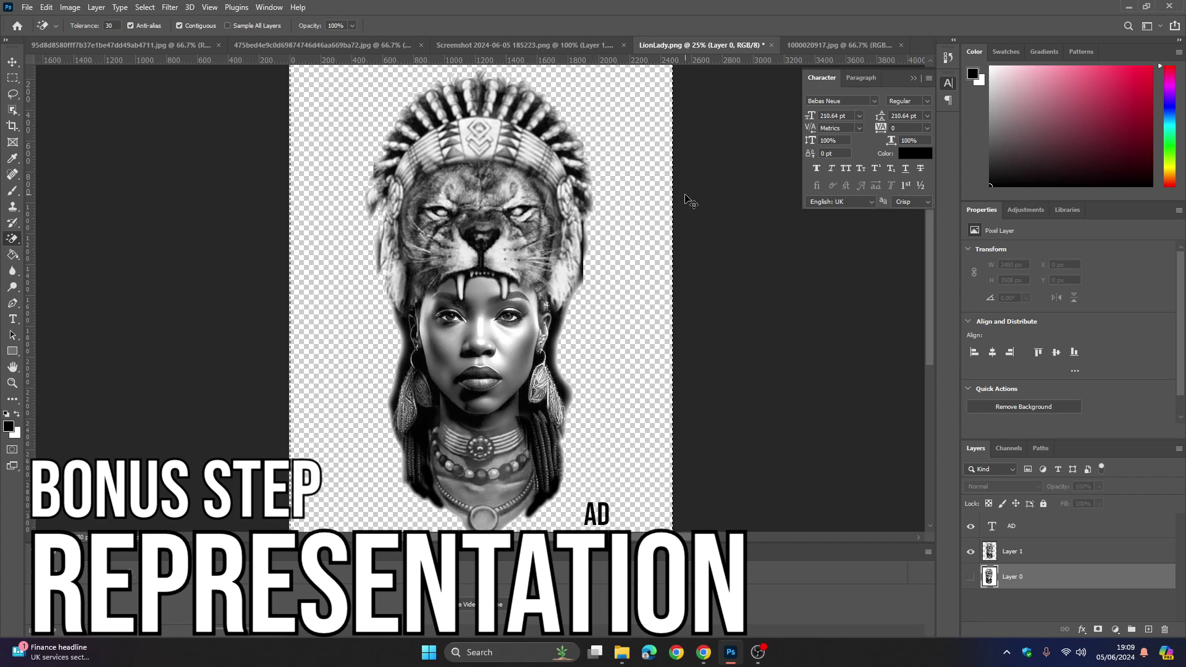
# Unlock the background layer of the tattooed arm photo 1000020917.jpg.
pyautogui.click(815, 48)
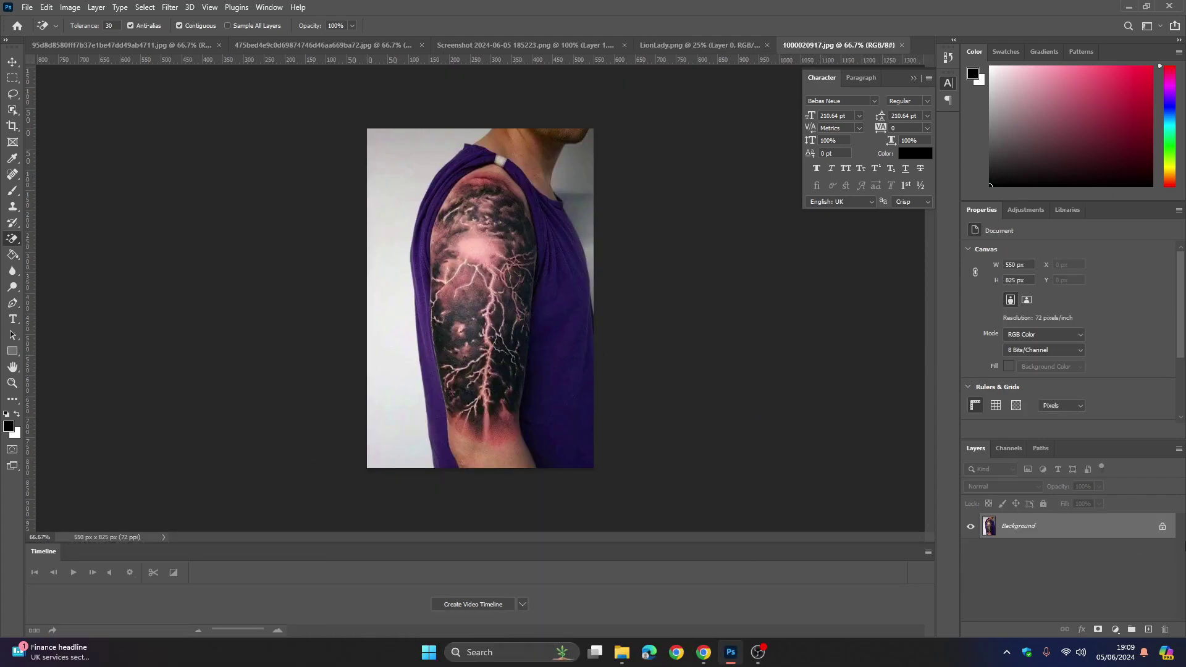
pyautogui.click(1162, 527)
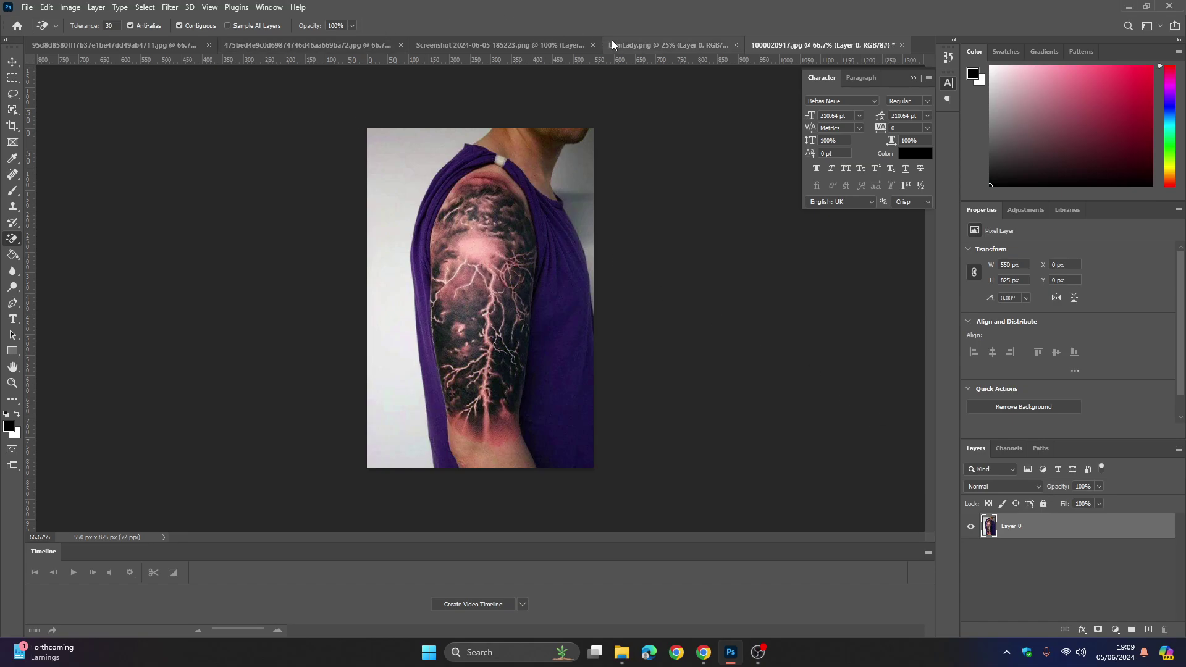
# Copy the cut-out design on Layer 1 of LionLady.png and paste it into the arm photo.
pyautogui.click(655, 45)
pyautogui.click(994, 558)
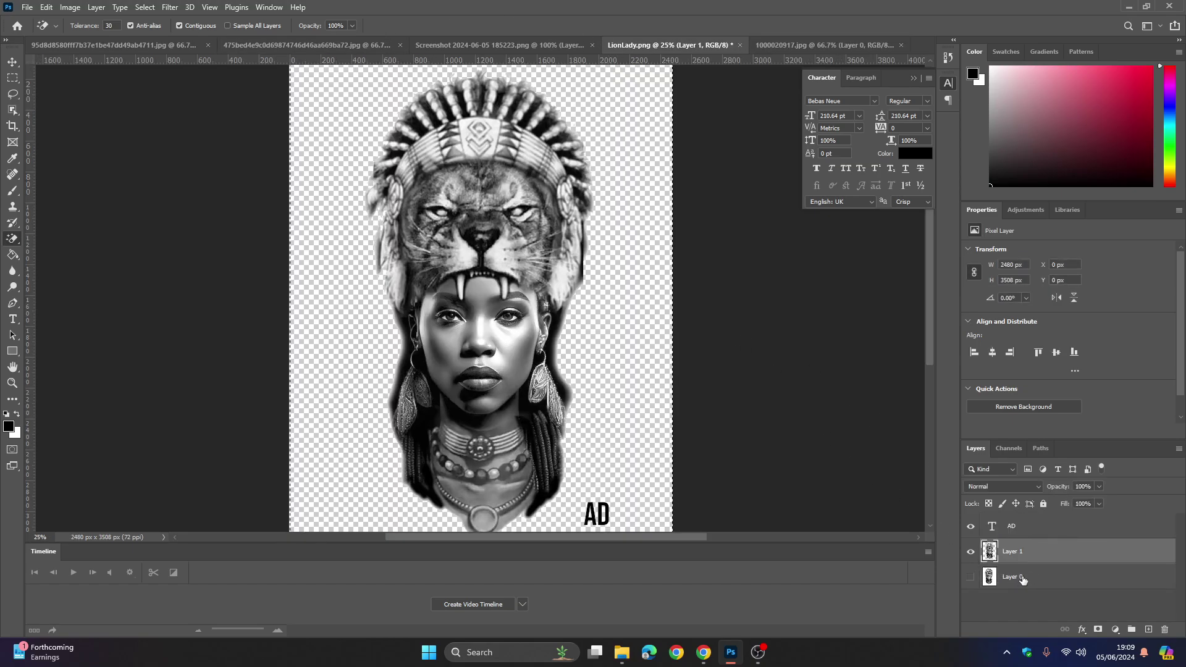
pyautogui.click(1023, 581)
pyautogui.click(1030, 556)
pyautogui.click(818, 47)
pyautogui.hotkey('ctrl', 'v')
# Scale the pasted design down to about 318 × 647 px and position it over the upper arm in the photo.
pyautogui.hotkey('ctrl', 't')
pyautogui.moveTo(367, 129); pyautogui.dragTo(470, 337)
pyautogui.moveTo(554, 414); pyautogui.dragTo(406, 132)
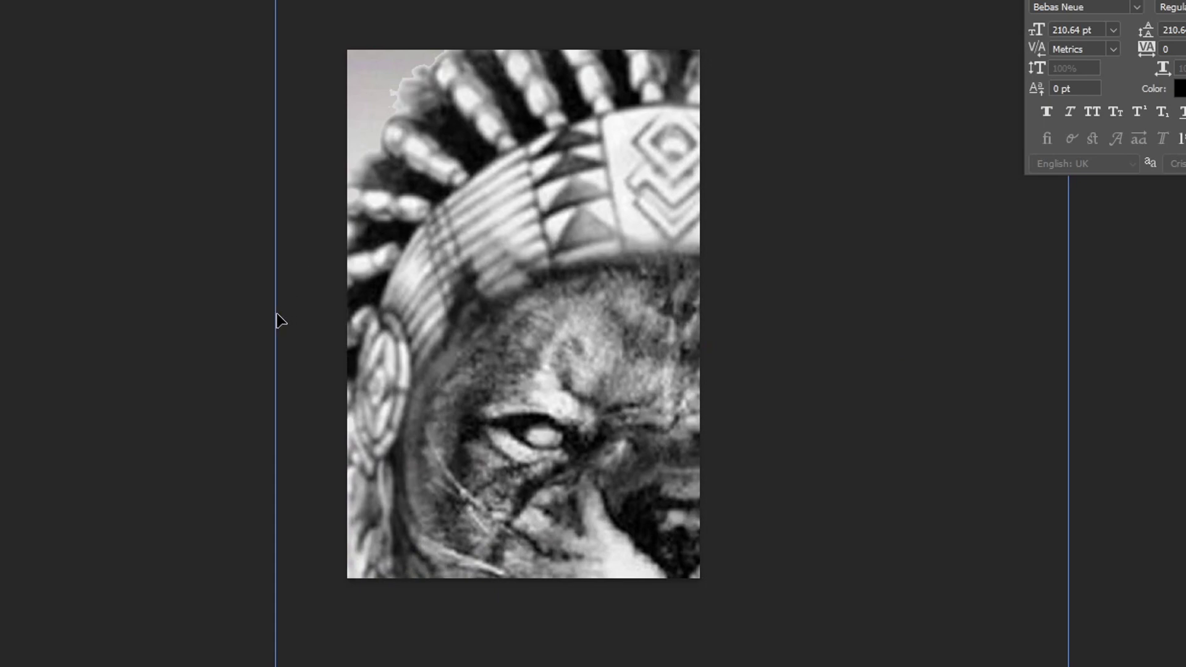
pyautogui.moveTo(277, 315); pyautogui.dragTo(698, 348)
pyautogui.moveTo(789, 503); pyautogui.dragTo(421, 147)
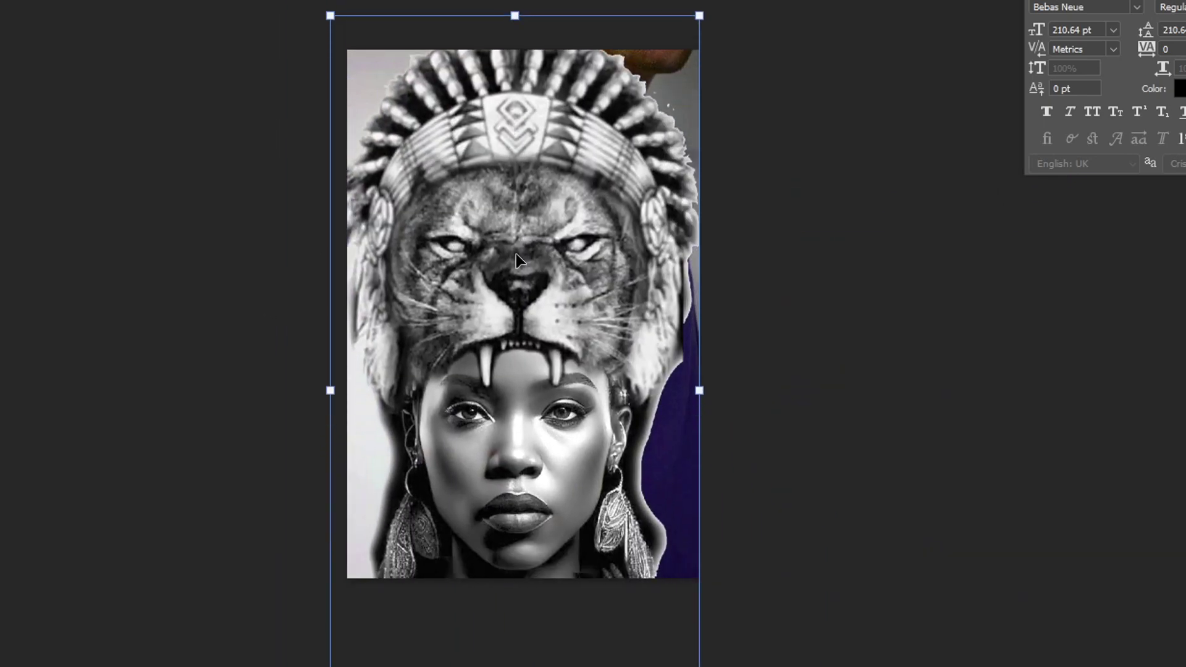
pyautogui.moveTo(708, 391); pyautogui.dragTo(586, 396)
pyautogui.moveTo(447, 389); pyautogui.dragTo(505, 333)
pyautogui.moveTo(628, 342); pyautogui.dragTo(561, 333)
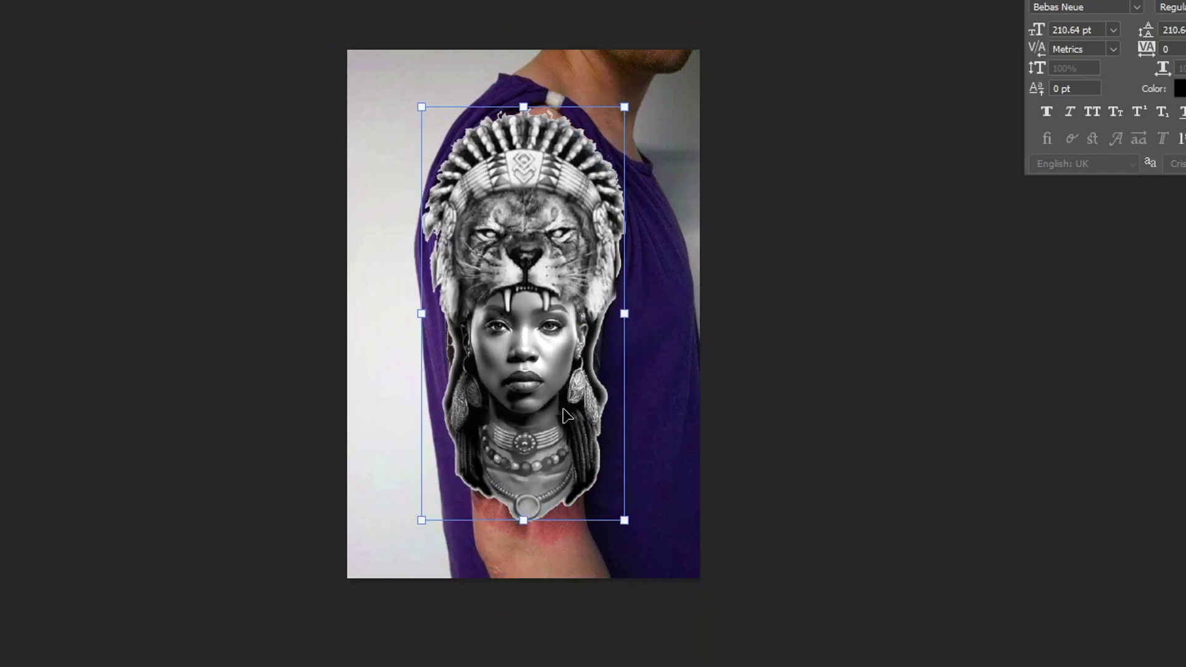
pyautogui.press('Return')
# Erase the pale outline around the design on Layer 1 with a small Soft Round Eraser to blend its edges into the arm.
pyautogui.press('e')
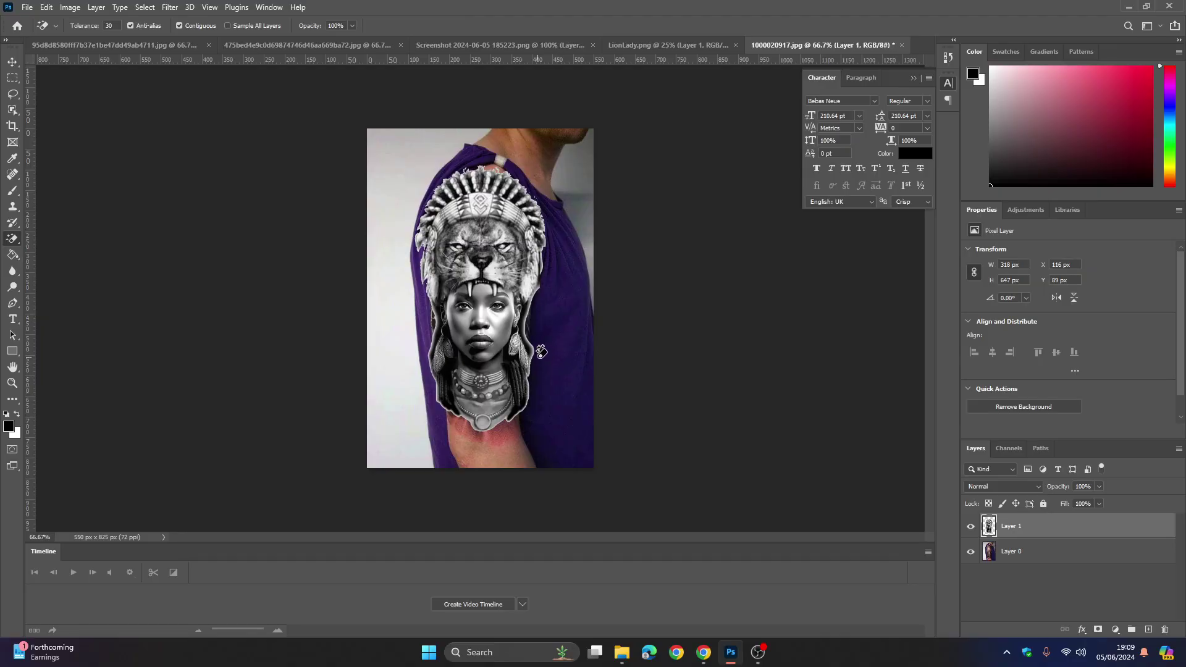
pyautogui.rightClick(13, 239)
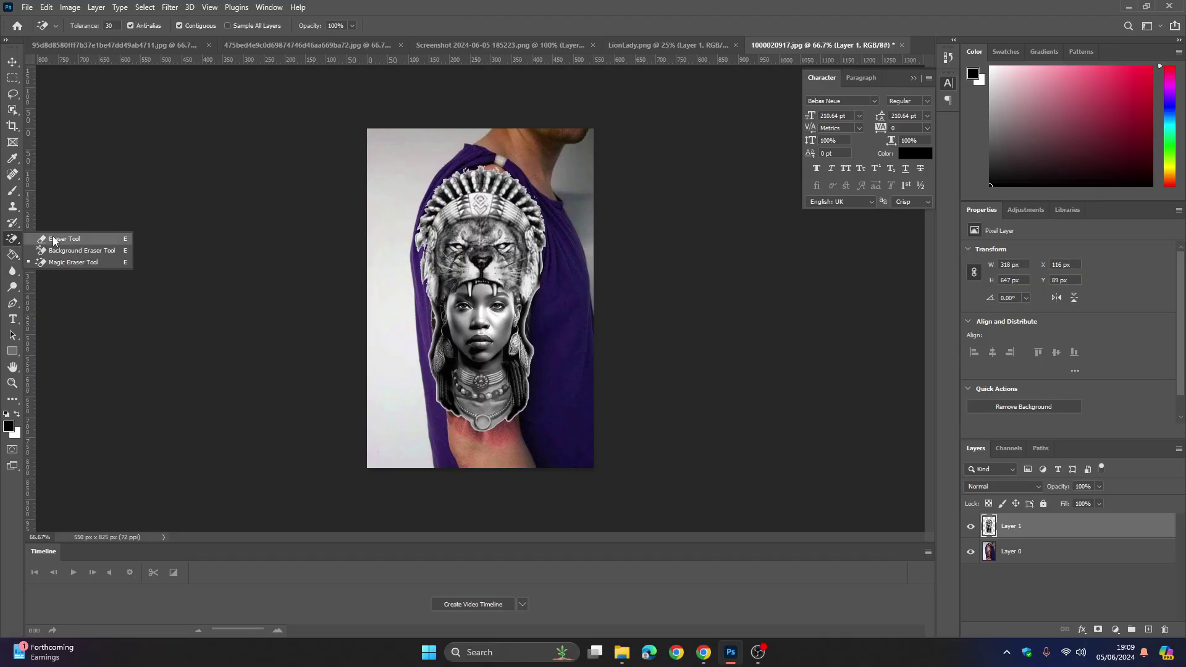
pyautogui.click(62, 237)
pyautogui.click(89, 26)
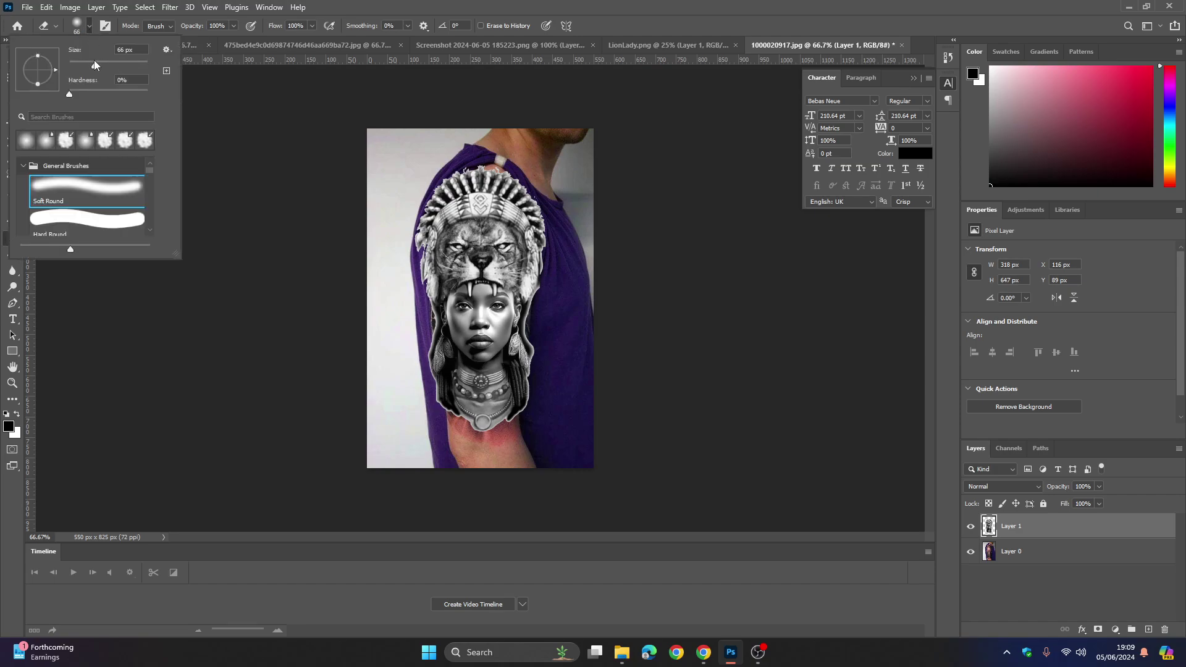
pyautogui.press('Return')
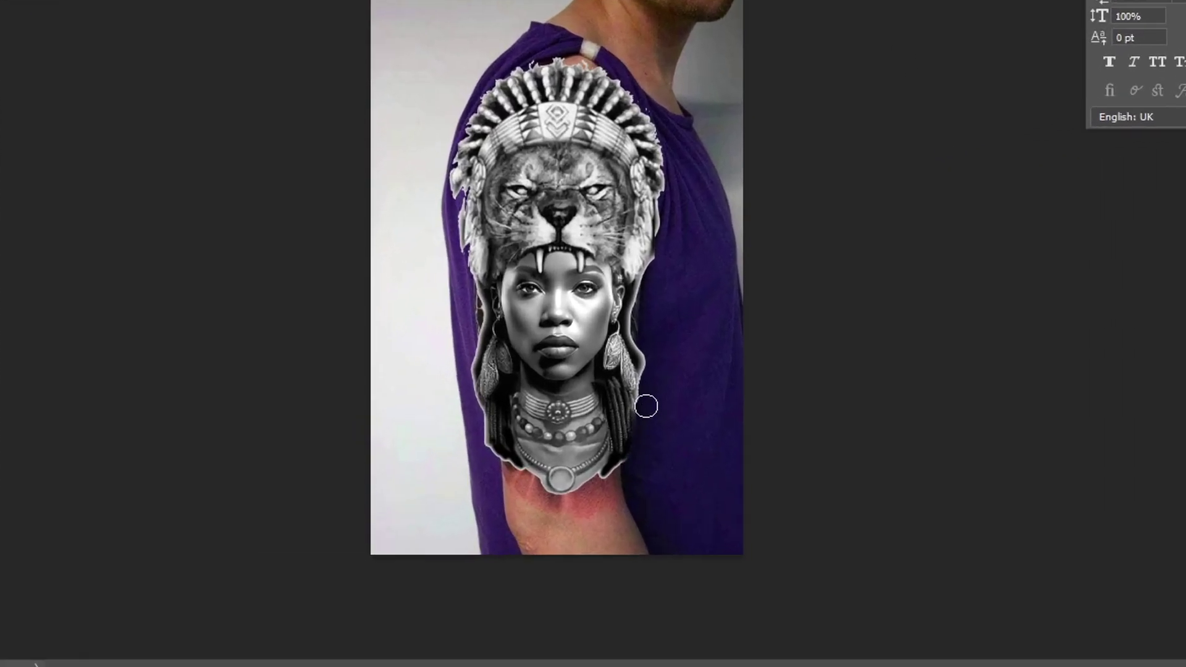
pyautogui.moveTo(664, 288)
pyautogui.mouseDown()
pyautogui.moveTo(658, 142)
pyautogui.moveTo(665, 167)
pyautogui.moveTo(612, 80)
pyautogui.moveTo(529, 65)
pyautogui.moveTo(485, 91)
pyautogui.mouseUp()
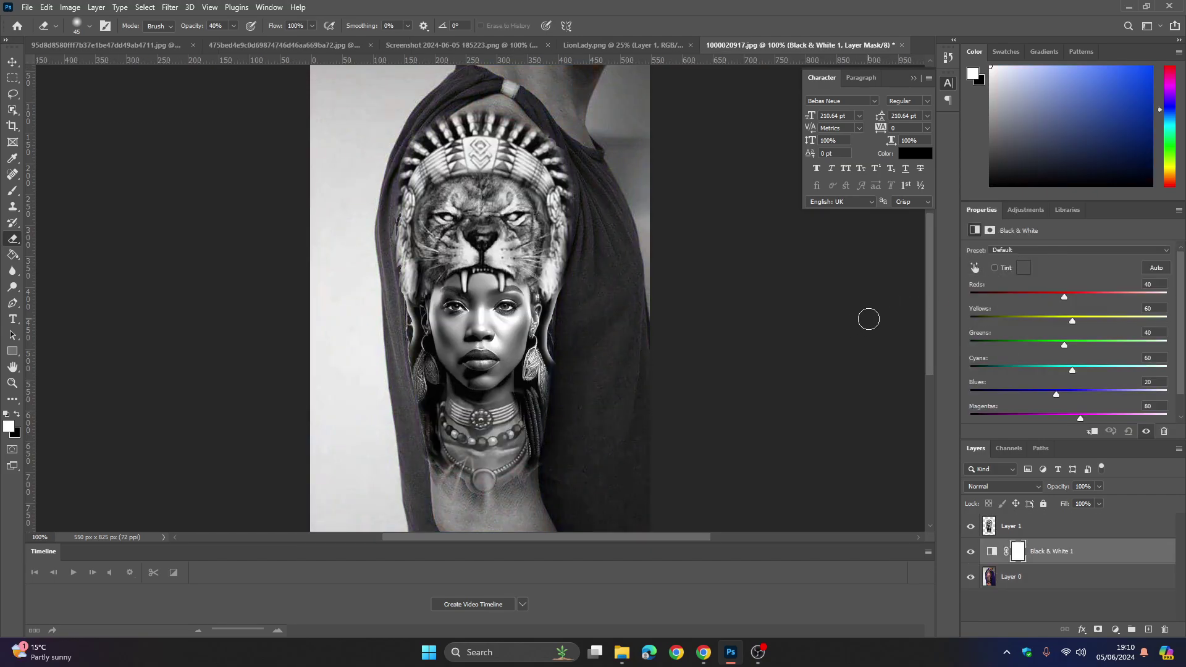
pyautogui.hotkey('ctrl', '+')
pyautogui.moveTo(930, 326); pyautogui.dragTo(929, 259)
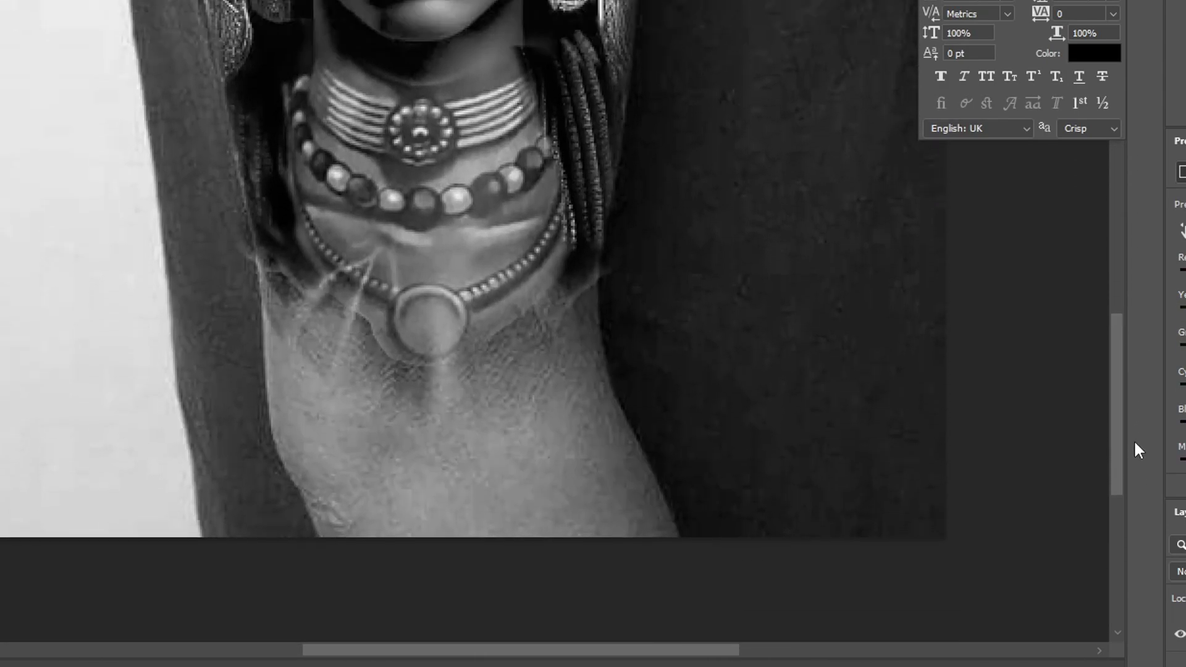